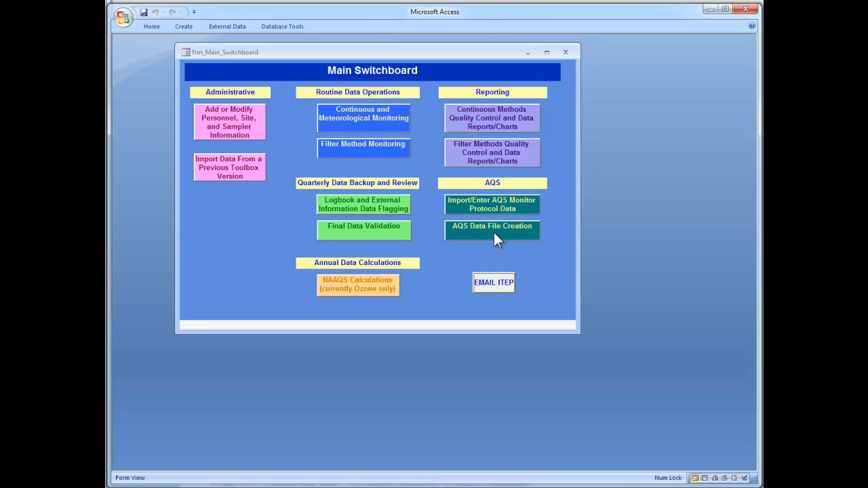
Open the AQS data file creation form and choose parameter 44201 Ozone, method 056, reported units 008 (Parts per billion) and sample duration 1
{"action": "left_click", "coordinate": [494, 230]}
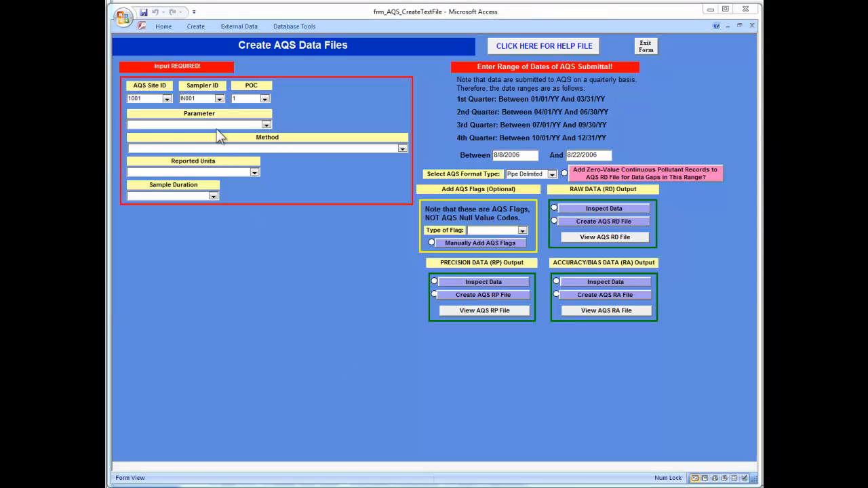
{"action": "left_click", "coordinate": [266, 125]}
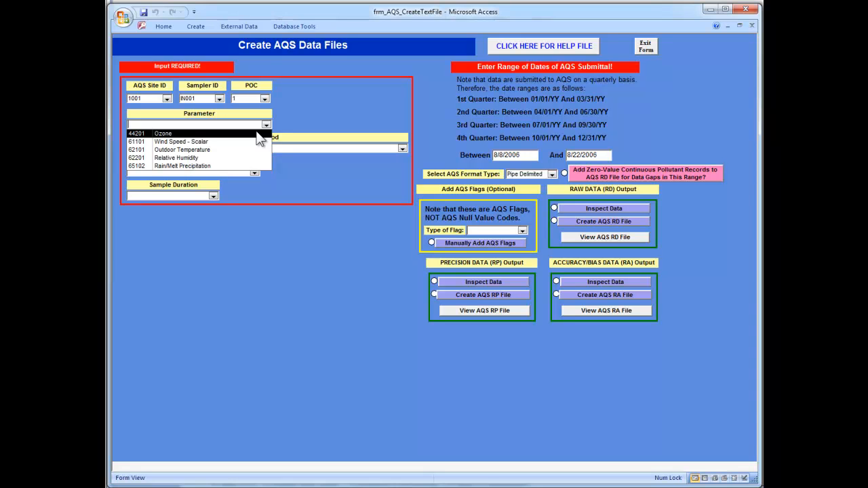
{"action": "left_click", "coordinate": [257, 134]}
{"action": "left_click", "coordinate": [402, 148]}
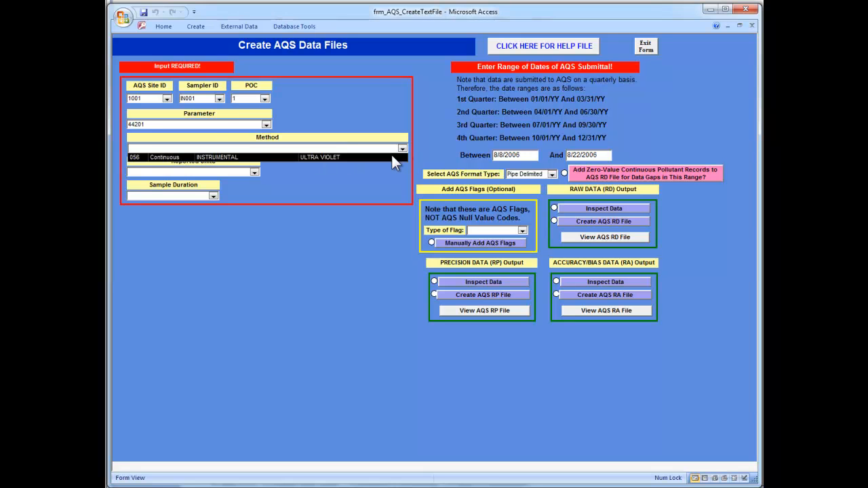
{"action": "left_click", "coordinate": [391, 157]}
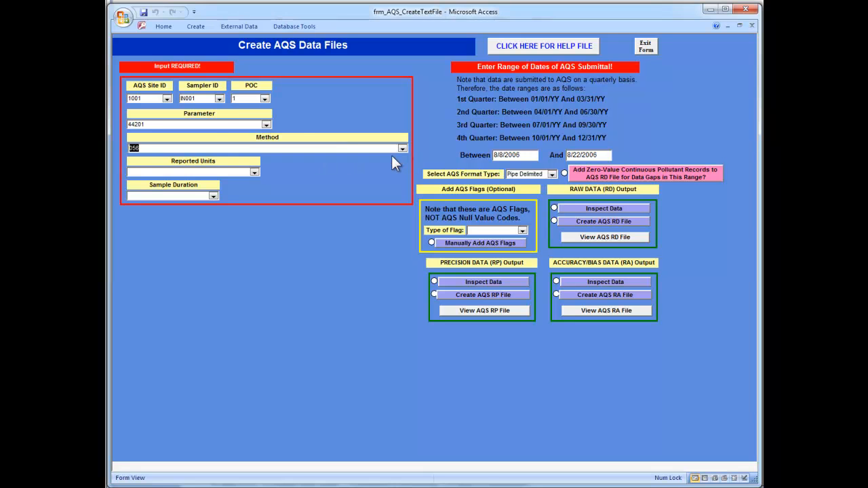
{"action": "left_click", "coordinate": [255, 172]}
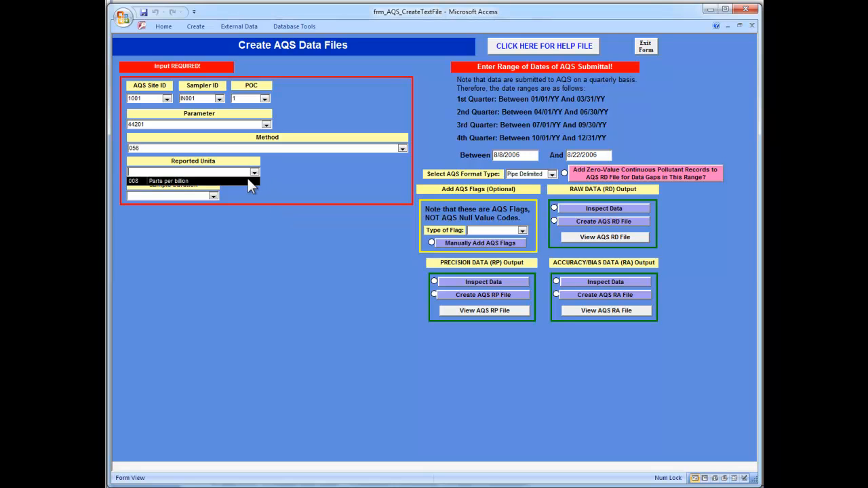
{"action": "left_click", "coordinate": [248, 180]}
{"action": "left_click", "coordinate": [213, 196]}
{"action": "left_click", "coordinate": [207, 204]}
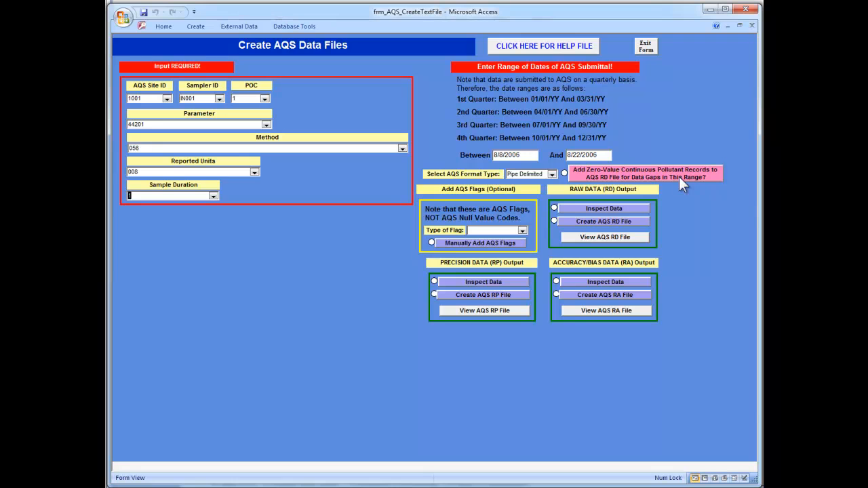
Add zero-value continuous pollutant records with null value code AF for the ozone data gaps between 8/8/2006 and 8/22/2006
{"action": "left_click", "coordinate": [719, 178]}
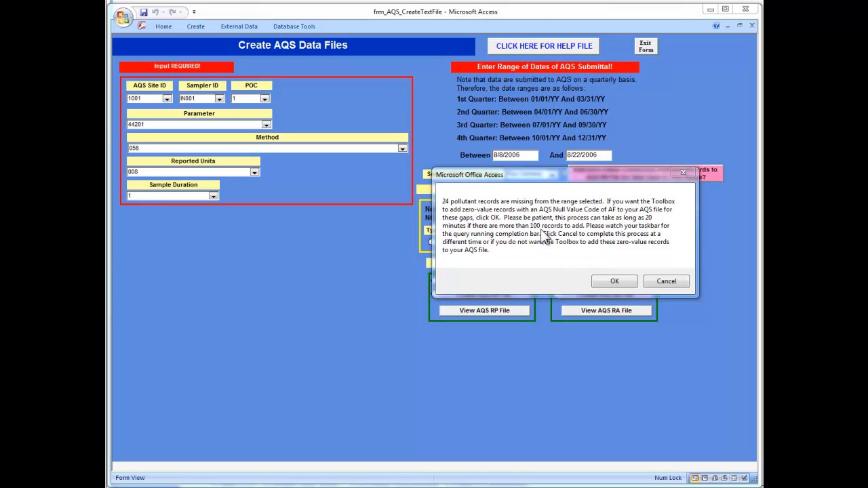
{"action": "left_click", "coordinate": [633, 283]}
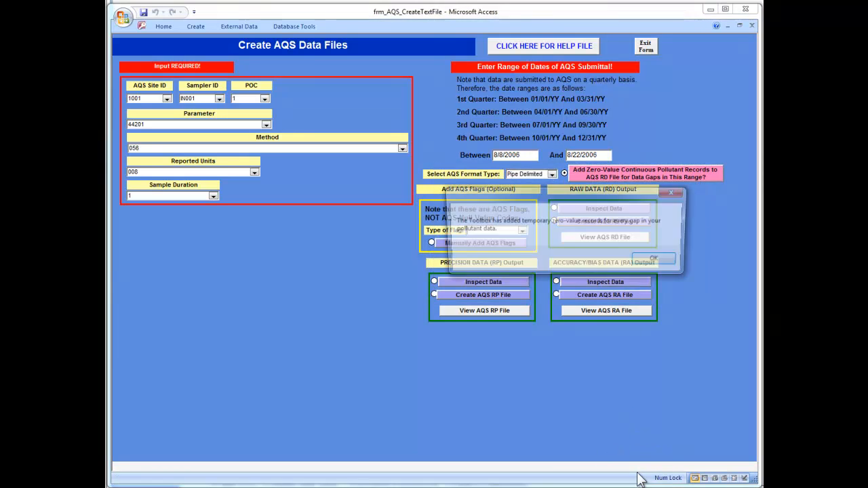
{"action": "left_click", "coordinate": [654, 262]}
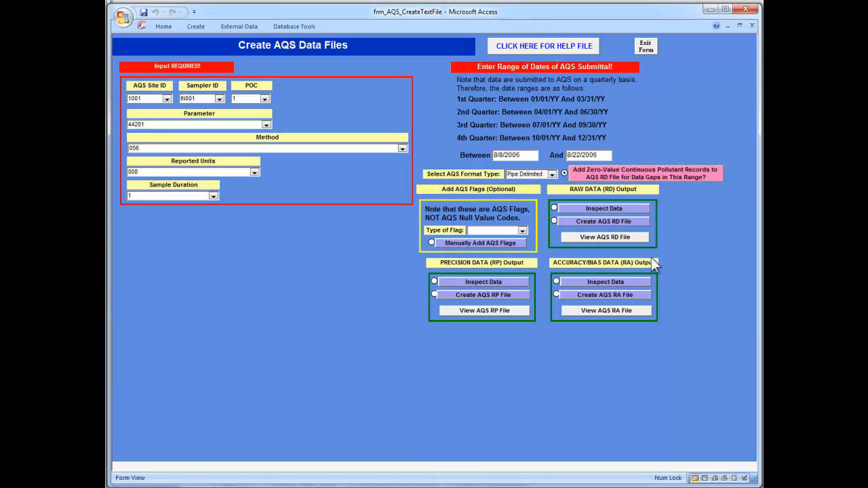
Inspect the raw ozone data through the last record, checking the concentrations and invalidation codes, and close the query
{"action": "left_click", "coordinate": [600, 208]}
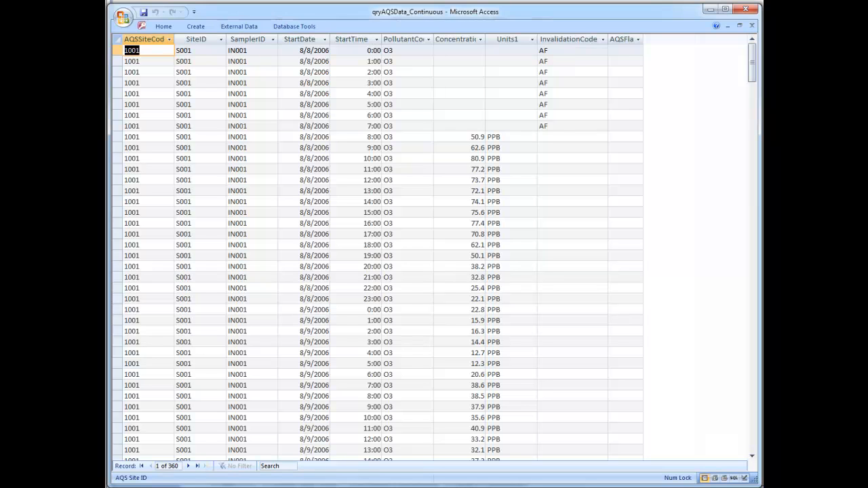
{"action": "left_click_drag", "start_coordinate": [752, 76], "coordinate": [722, 290]}
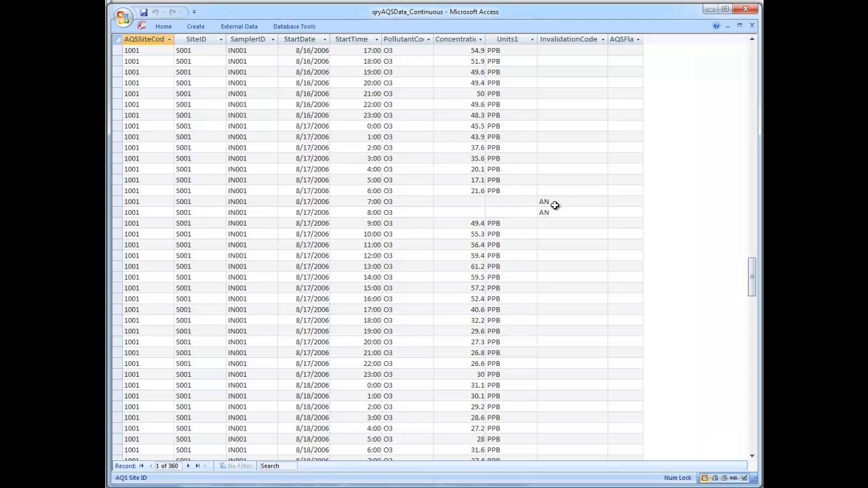
{"action": "left_click_drag", "start_coordinate": [751, 291], "coordinate": [739, 403]}
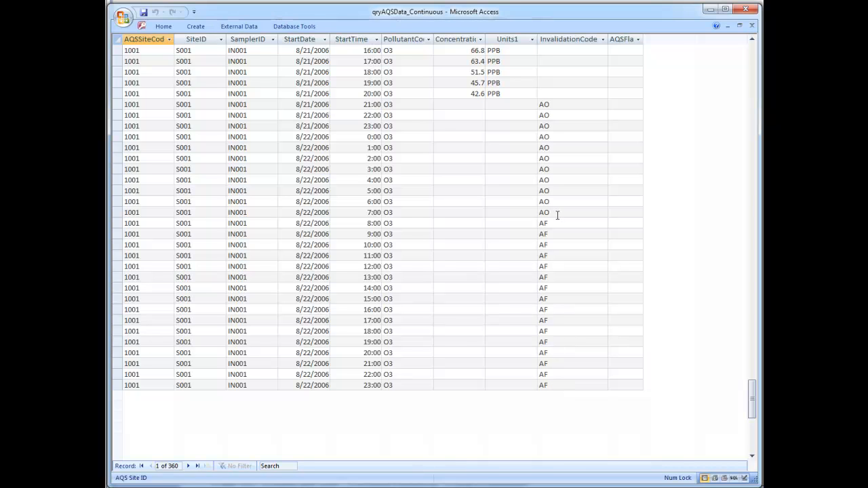
{"action": "left_click", "coordinate": [752, 25]}
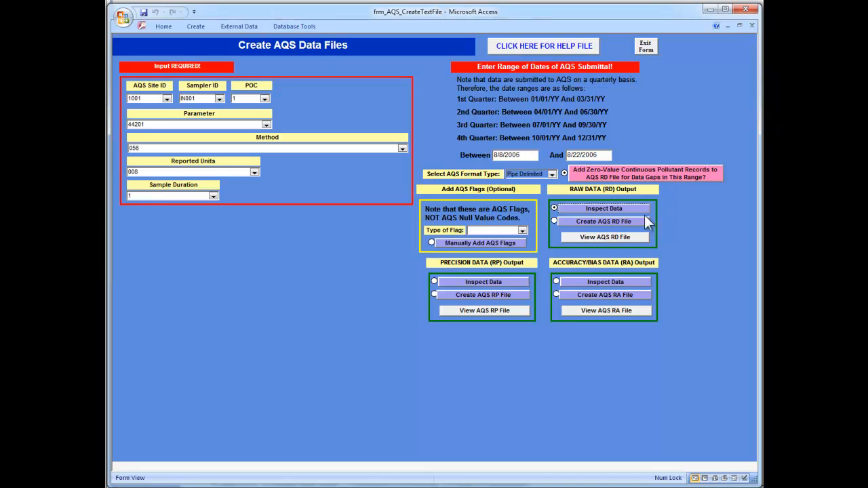
Create the pipe-delimited AQS RD file for the ozone data and open it for viewing
{"action": "left_click", "coordinate": [627, 221]}
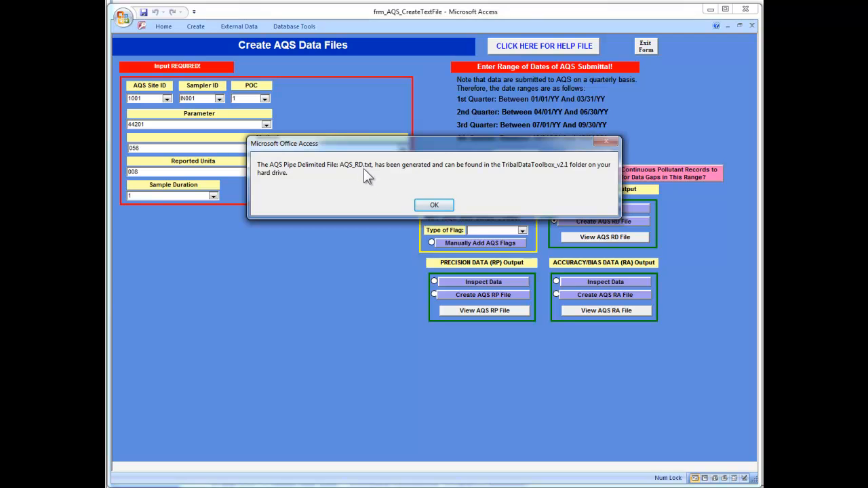
{"action": "left_click", "coordinate": [427, 205]}
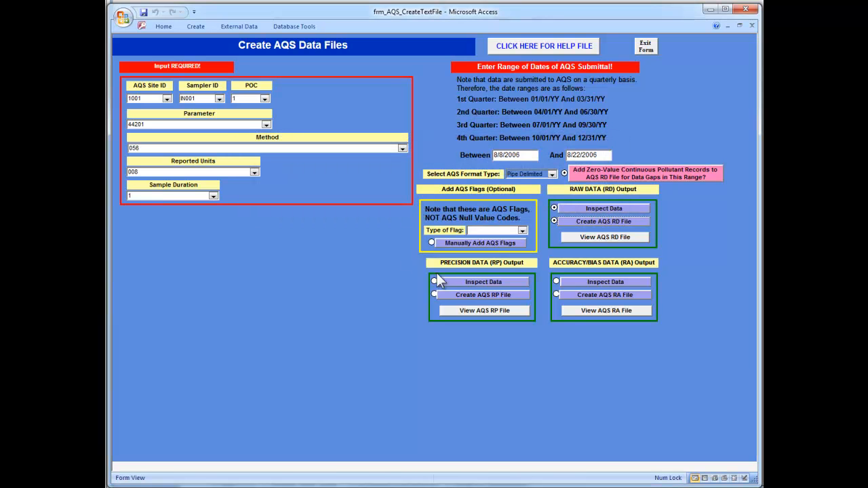
{"action": "left_click", "coordinate": [594, 237]}
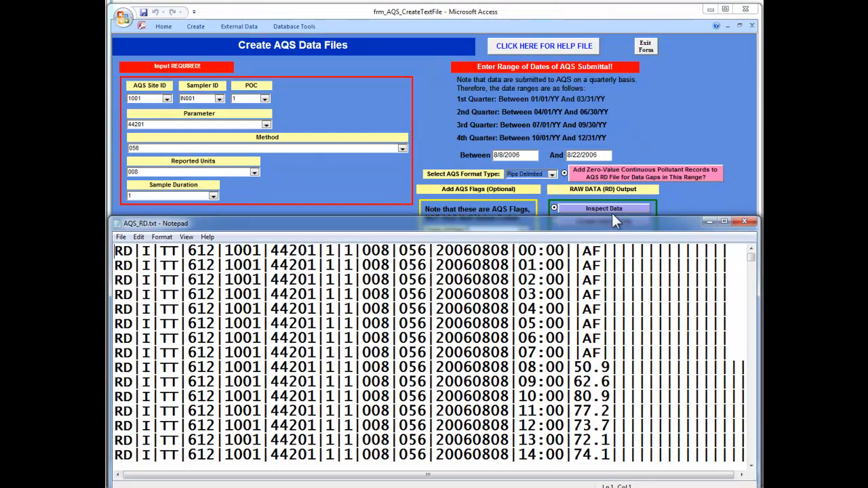
Examine the ozone records in AQS_RD.txt from the first hours of 8/8/2006 through 8/21/2006, comparing concentrations with null value codes
{"action": "left_click_drag", "start_coordinate": [612, 222], "coordinate": [614, 28]}
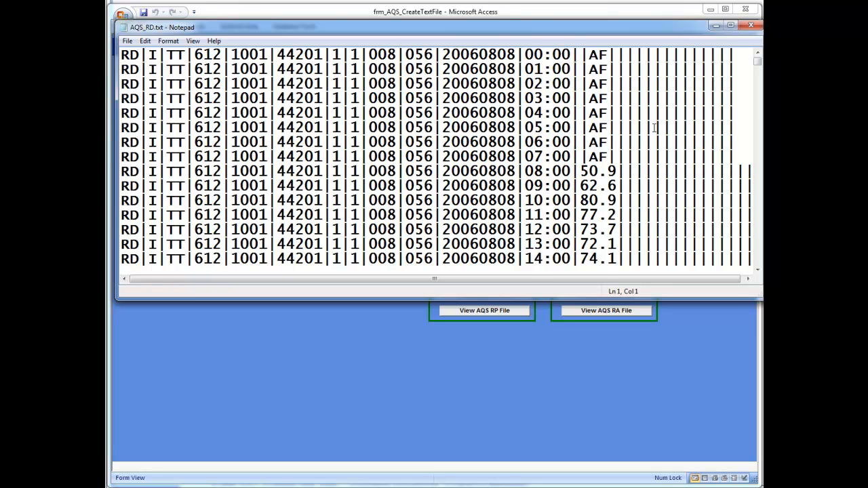
{"action": "scroll", "coordinate": [654, 127], "scroll_direction": "down", "scroll_amount": 1}
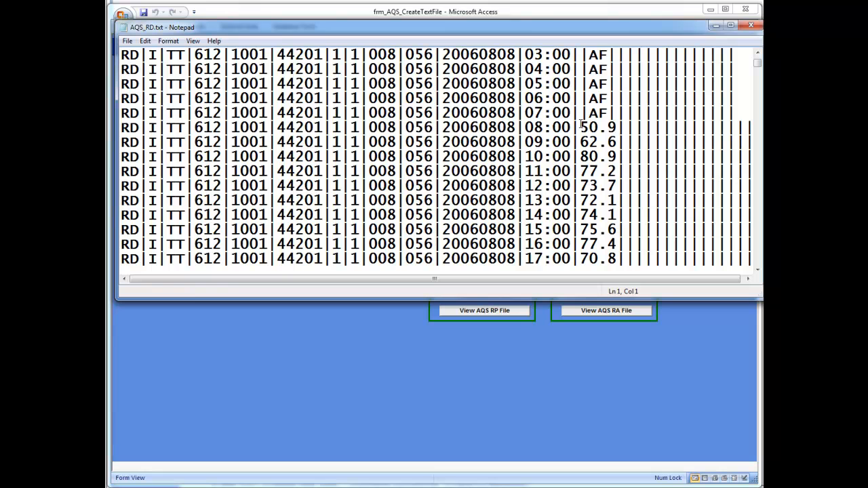
{"action": "left_click_drag", "start_coordinate": [580, 127], "coordinate": [608, 113]}
{"action": "left_click_drag", "start_coordinate": [759, 65], "coordinate": [759, 251]}
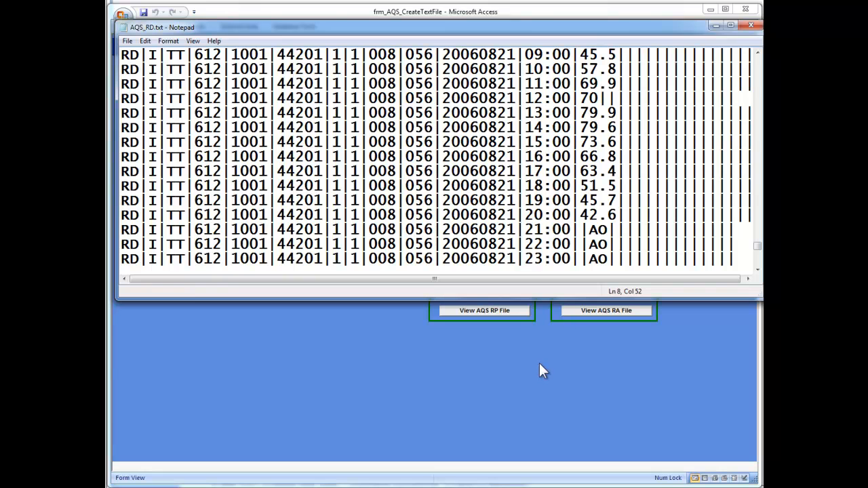
Save a copy of the ozone text file as ozone_082206mrb in the TribalDataToolbox_v2.1 folder
{"action": "left_click", "coordinate": [129, 42]}
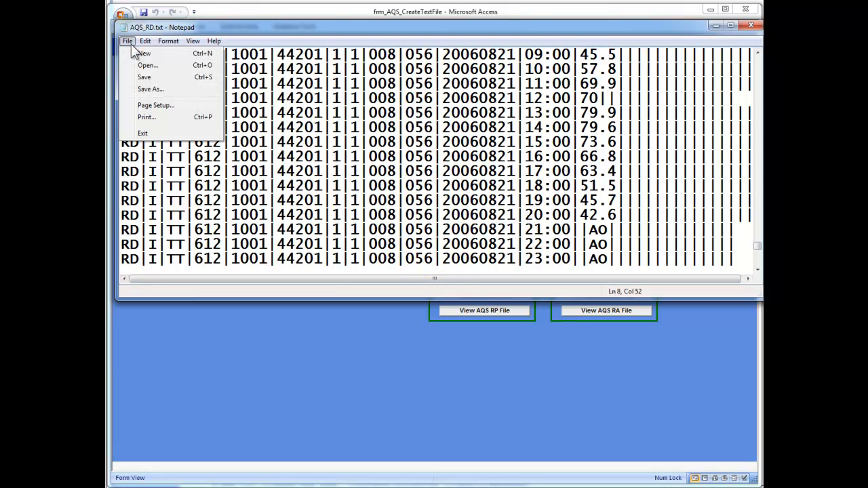
{"action": "left_click", "coordinate": [150, 91]}
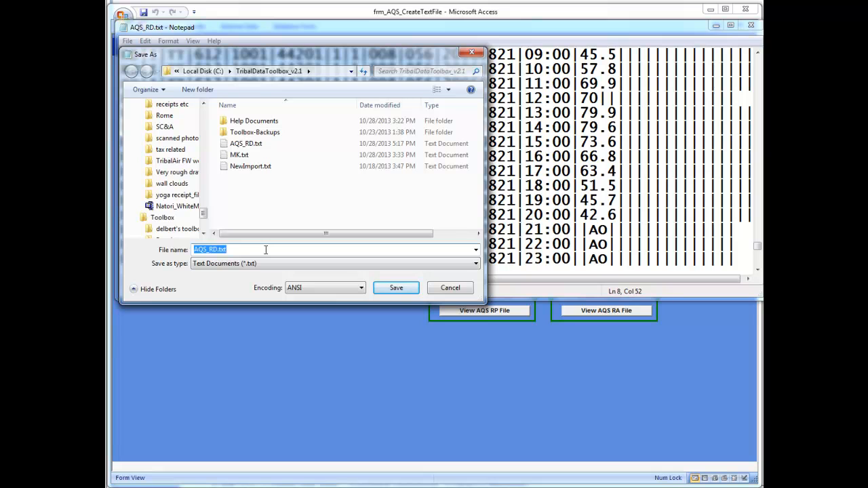
{"action": "type", "text": "ozone_082206mrb"}
{"action": "key", "text": "Return"}
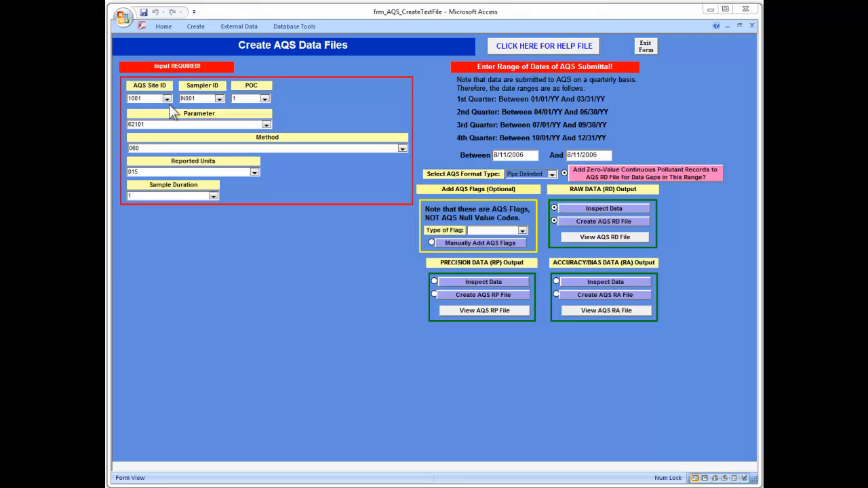
Back in the AQS form, choose parameter 62101 Outdoor Temperature, method 060, reported units 015 and sample duration 1
{"action": "left_click", "coordinate": [267, 126]}
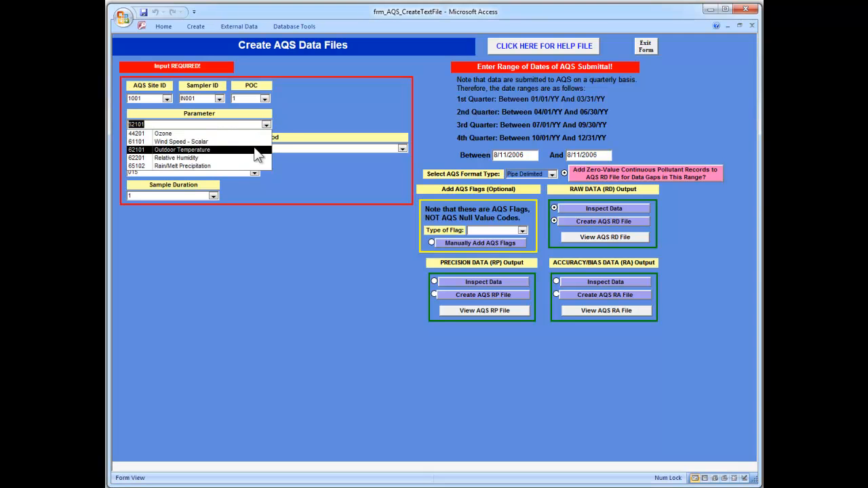
{"action": "left_click", "coordinate": [255, 150]}
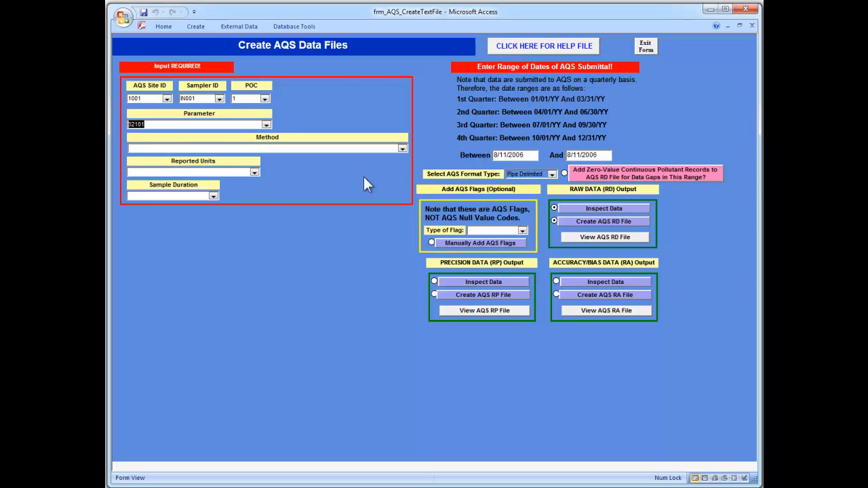
{"action": "left_click", "coordinate": [401, 148]}
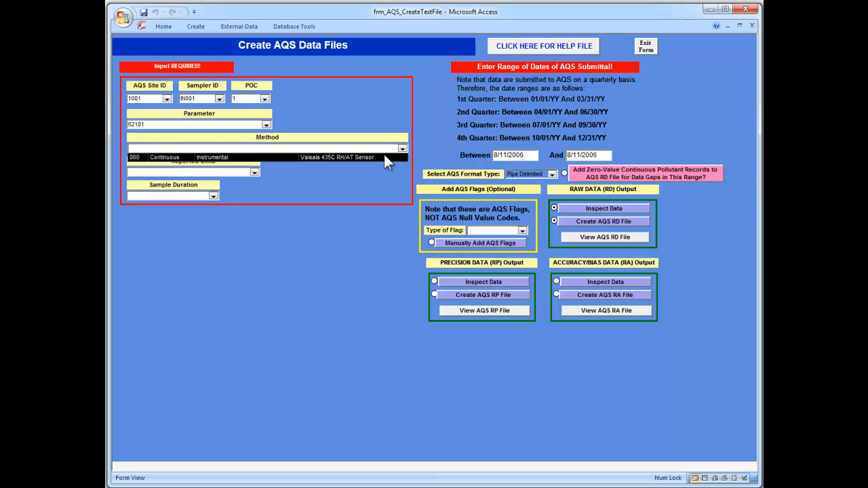
{"action": "left_click", "coordinate": [383, 157]}
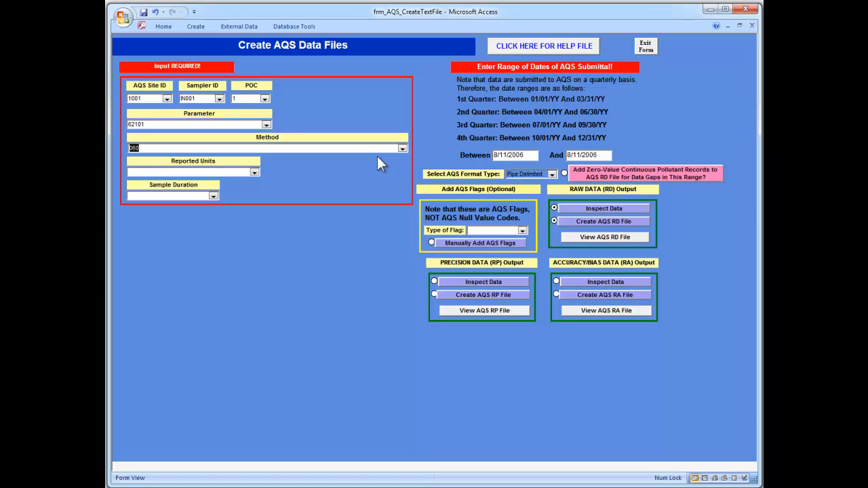
{"action": "left_click", "coordinate": [253, 173]}
{"action": "left_click", "coordinate": [248, 179]}
{"action": "left_click", "coordinate": [213, 197]}
{"action": "left_click", "coordinate": [209, 205]}
Inspect the raw outdoor temperature data for 8/11/2006 and create its pipe-delimited AQS RD file
{"action": "left_click", "coordinate": [639, 210]}
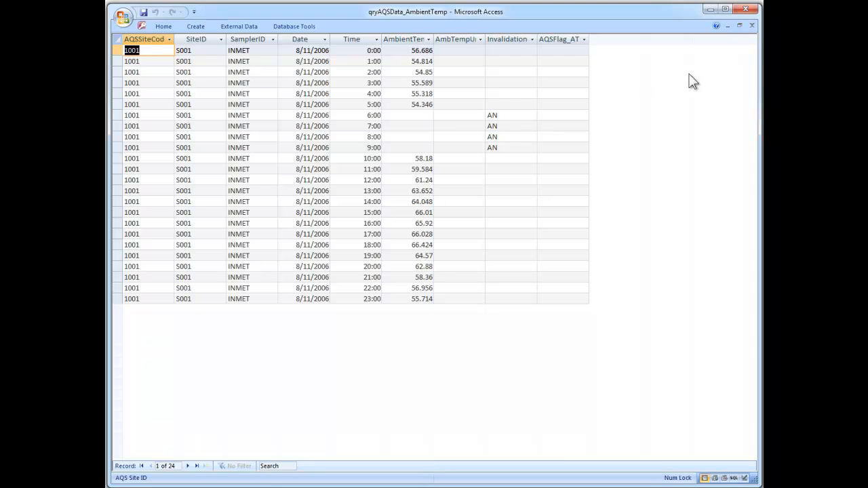
{"action": "left_click", "coordinate": [752, 27]}
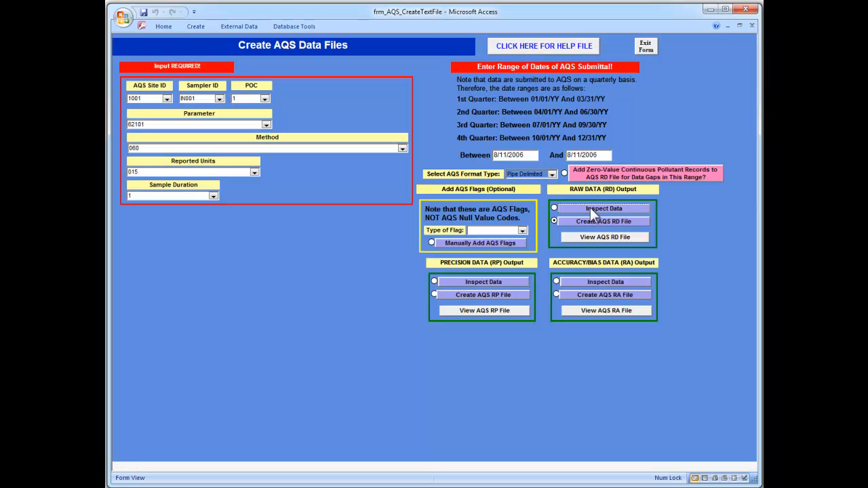
{"action": "left_click", "coordinate": [587, 222]}
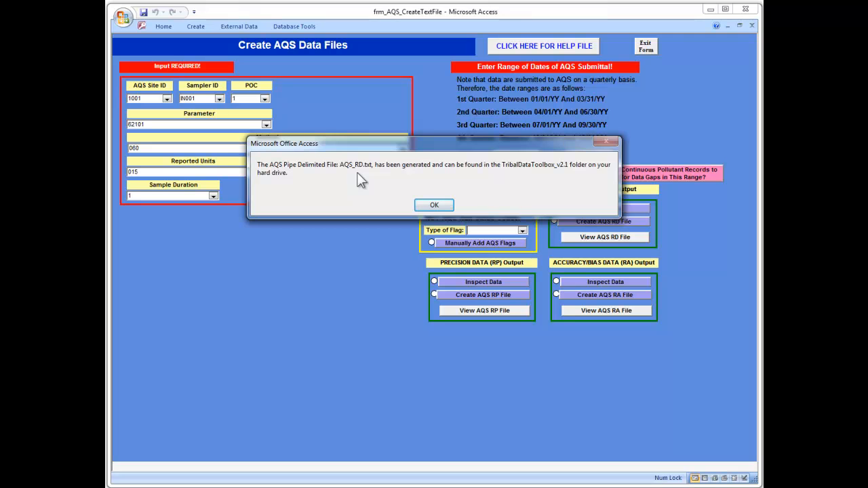
{"action": "left_click", "coordinate": [434, 207]}
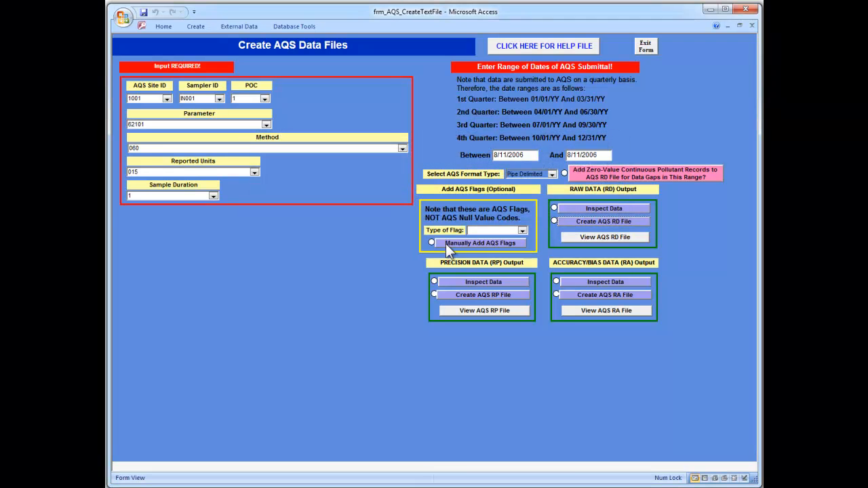
View the temperature RD file and save a copy as temperature_081106mrb in the TribalDataToolbox_v2.1 folder
{"action": "left_click", "coordinate": [584, 239]}
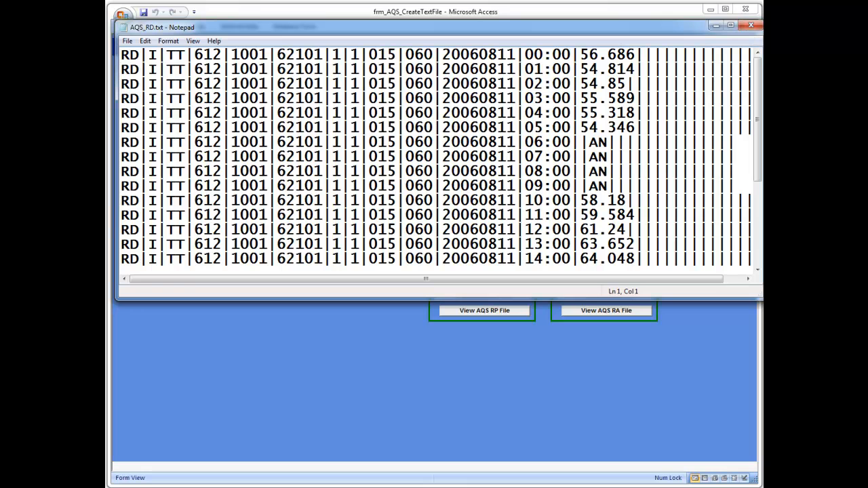
{"action": "left_click", "coordinate": [128, 42]}
{"action": "left_click", "coordinate": [146, 88]}
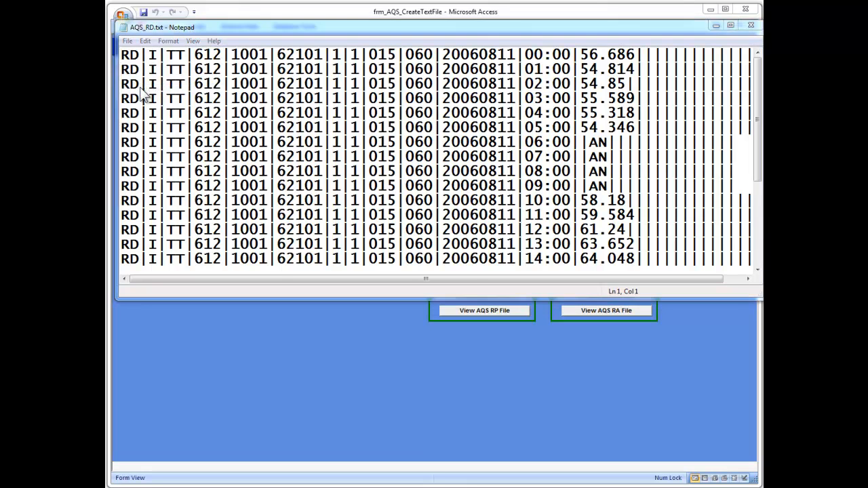
{"action": "type", "text": "temperature_081106mrb"}
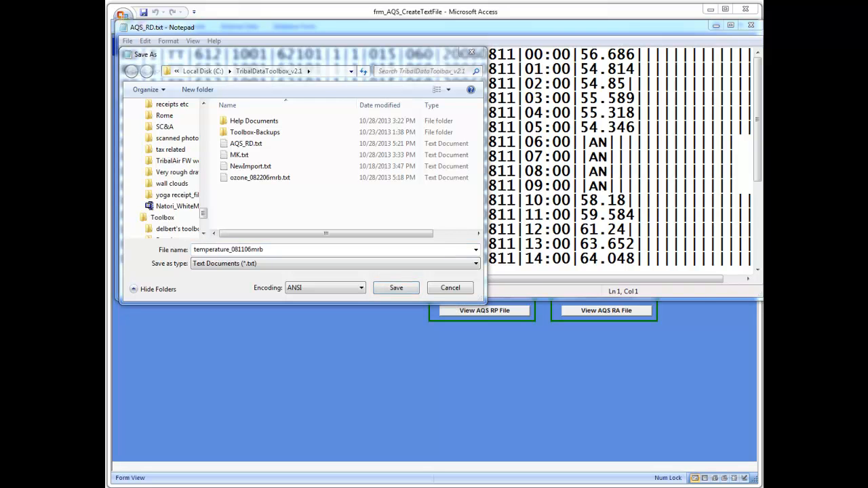
{"action": "left_click", "coordinate": [293, 251]}
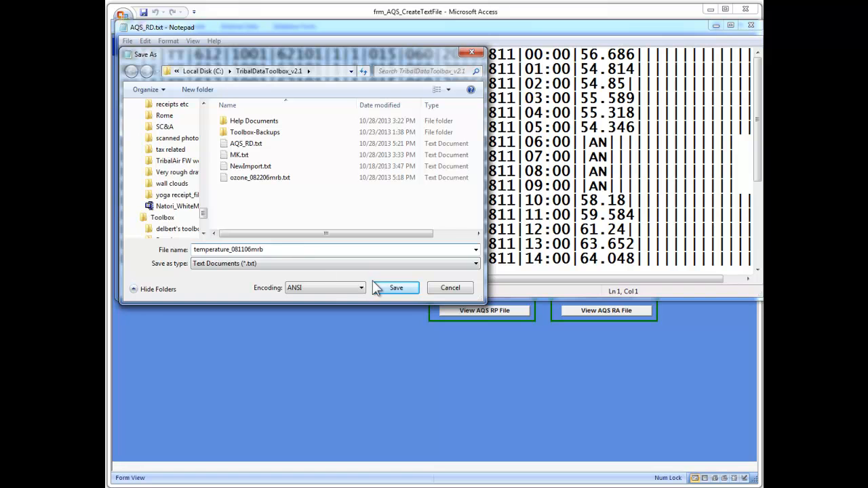
{"action": "left_click", "coordinate": [396, 288]}
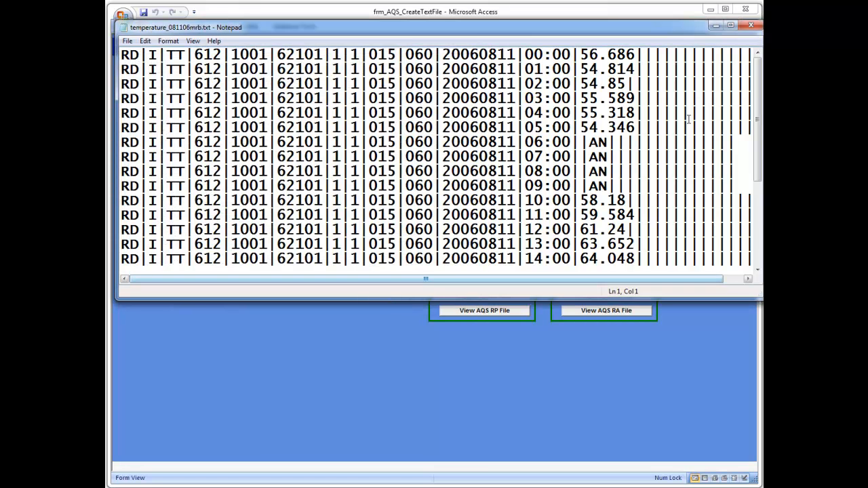
Close the temperature text file and, in the AQS form, choose site 1002, sampler IN002 and POC 1
{"action": "left_click", "coordinate": [752, 28]}
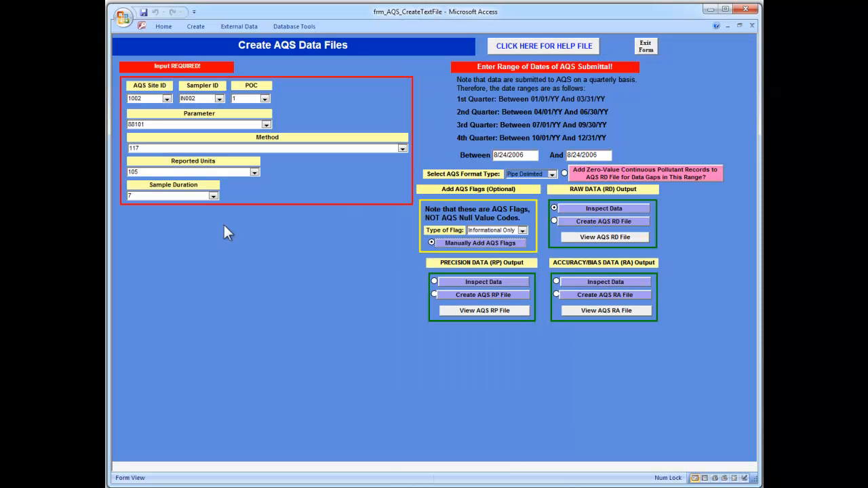
{"action": "left_click", "coordinate": [167, 99]}
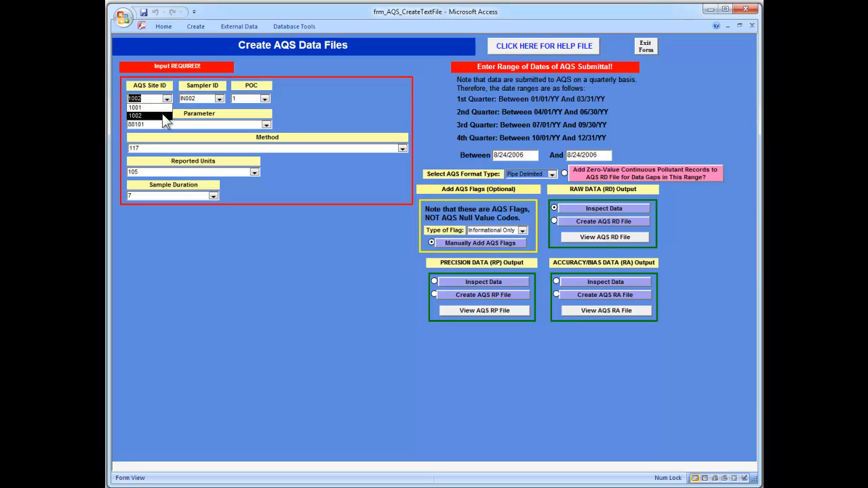
{"action": "left_click", "coordinate": [162, 114]}
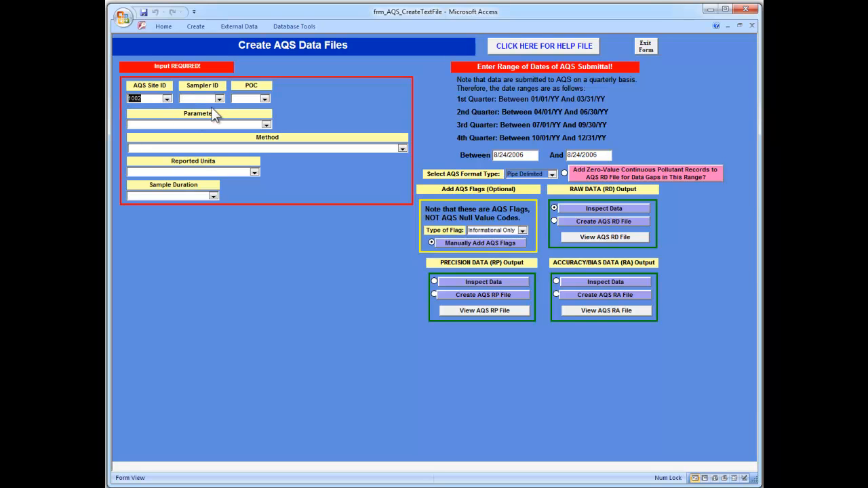
{"action": "left_click", "coordinate": [219, 99]}
{"action": "left_click", "coordinate": [215, 107]}
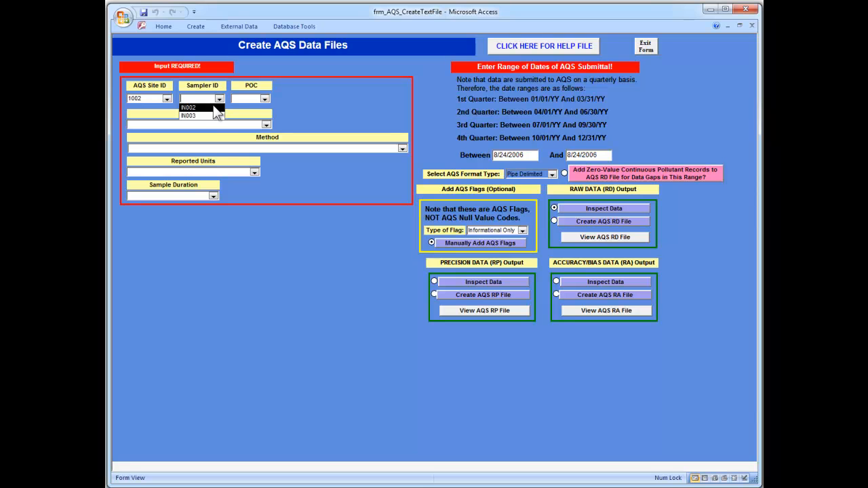
{"action": "left_click", "coordinate": [266, 99]}
{"action": "left_click", "coordinate": [261, 107]}
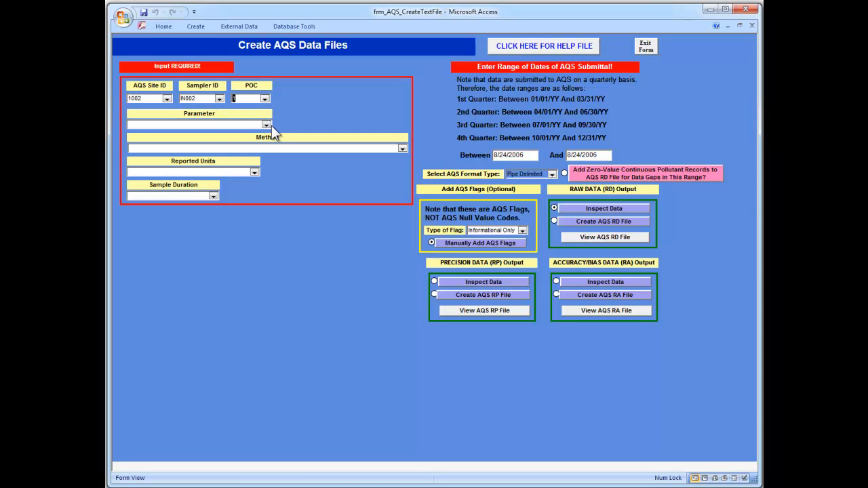
Choose parameter 88101 Pm2.5 - Local Conditions, method 117, reported units 105 Micrograms/cubic meter (LC) and sample duration 7 (24 hours)
{"action": "left_click", "coordinate": [267, 125]}
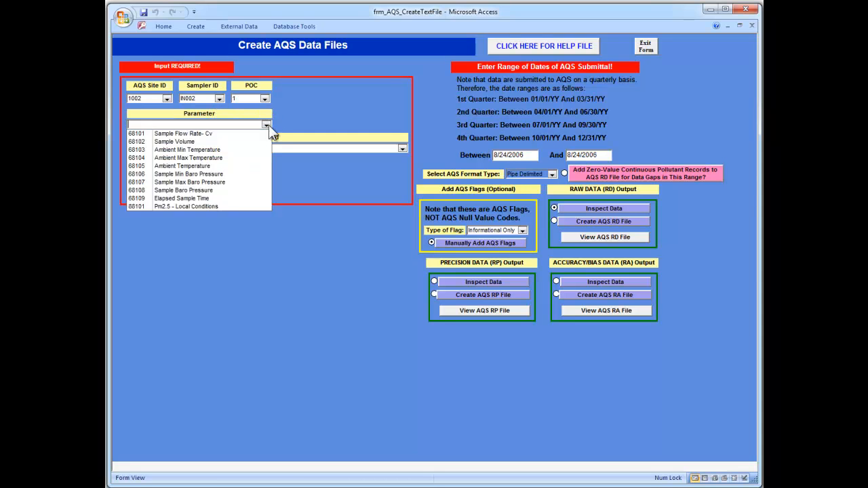
{"action": "left_click", "coordinate": [223, 205]}
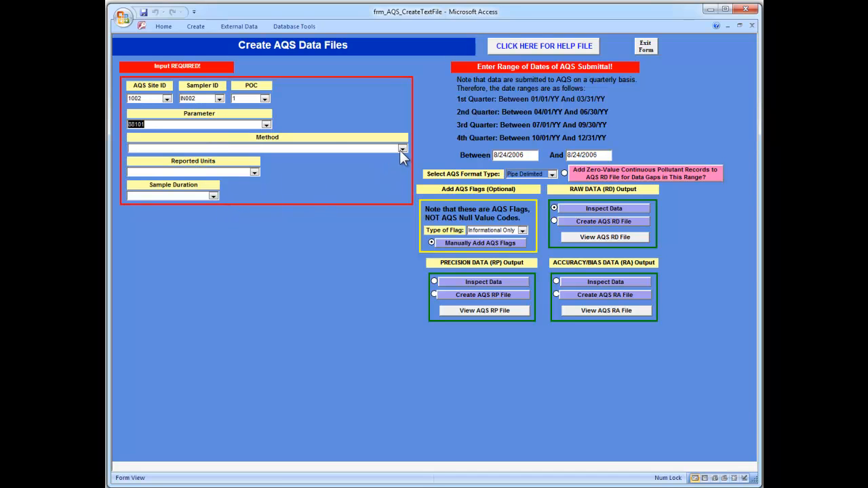
{"action": "left_click", "coordinate": [402, 148]}
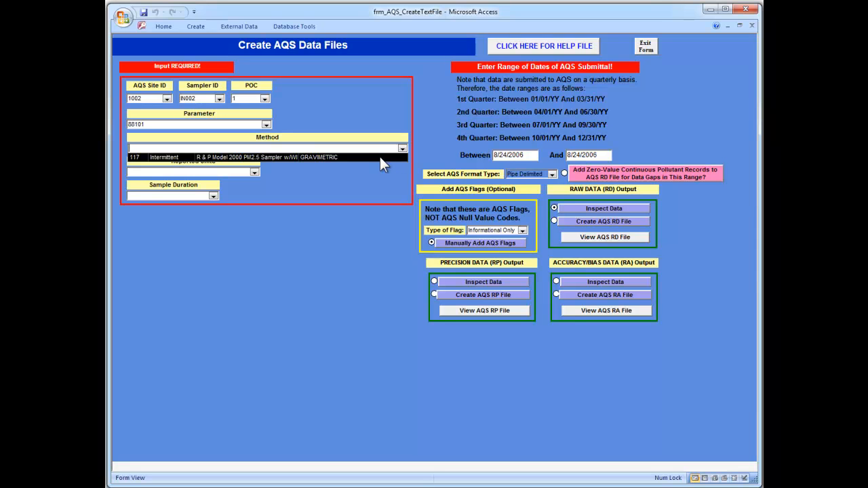
{"action": "left_click", "coordinate": [380, 157]}
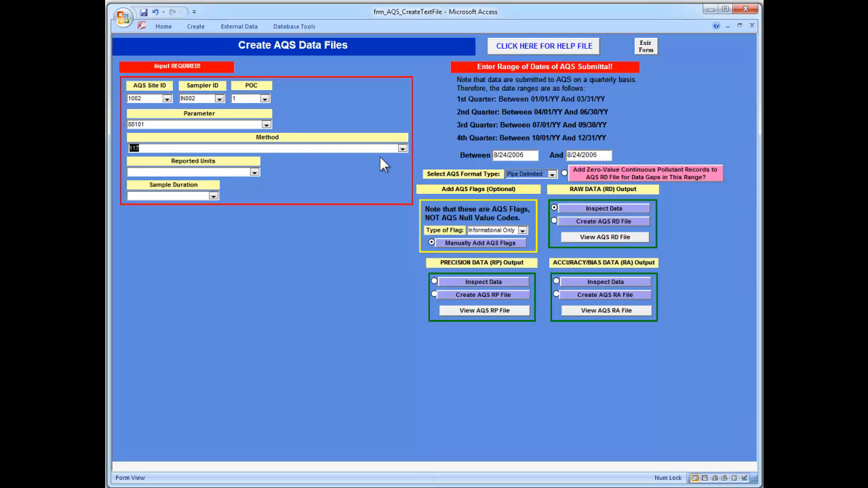
{"action": "left_click", "coordinate": [254, 173]}
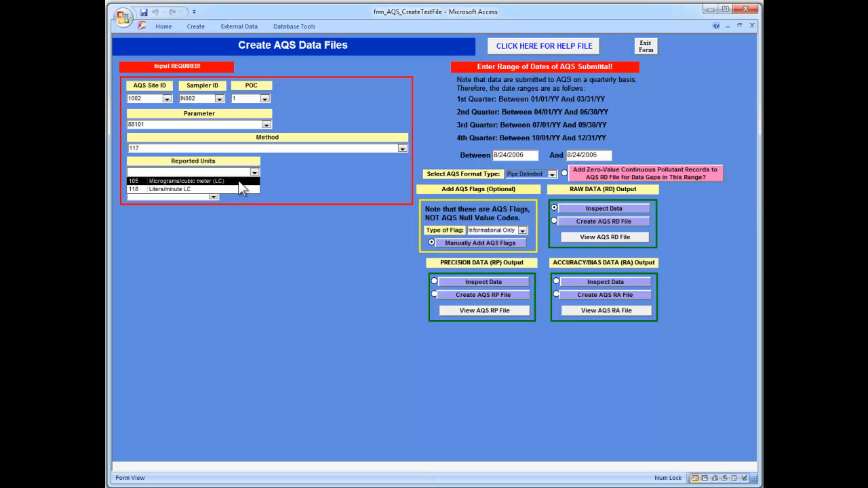
{"action": "left_click", "coordinate": [238, 181]}
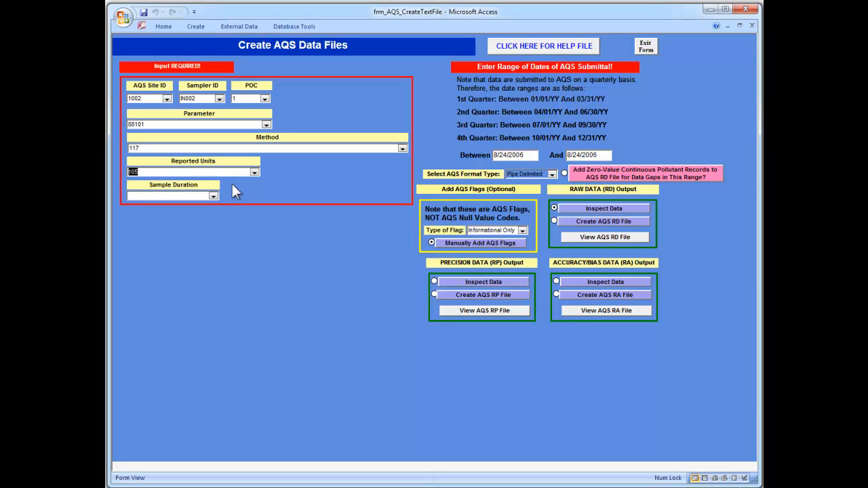
{"action": "left_click", "coordinate": [214, 197]}
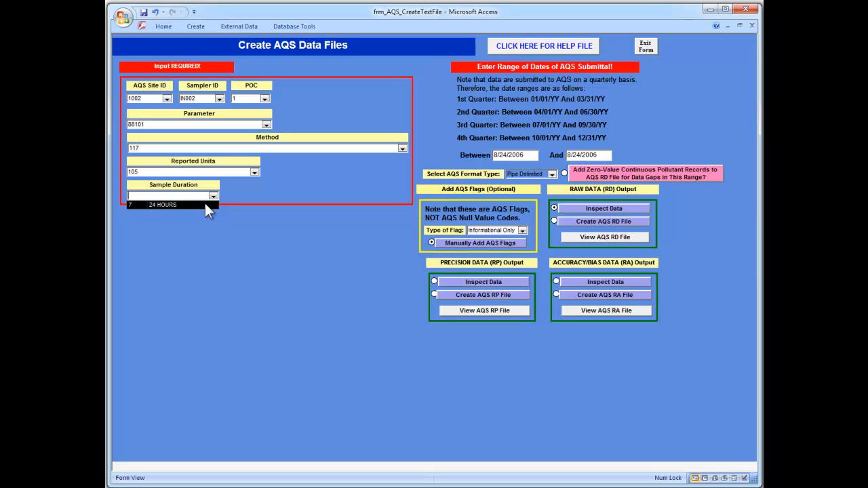
{"action": "left_click", "coordinate": [205, 203]}
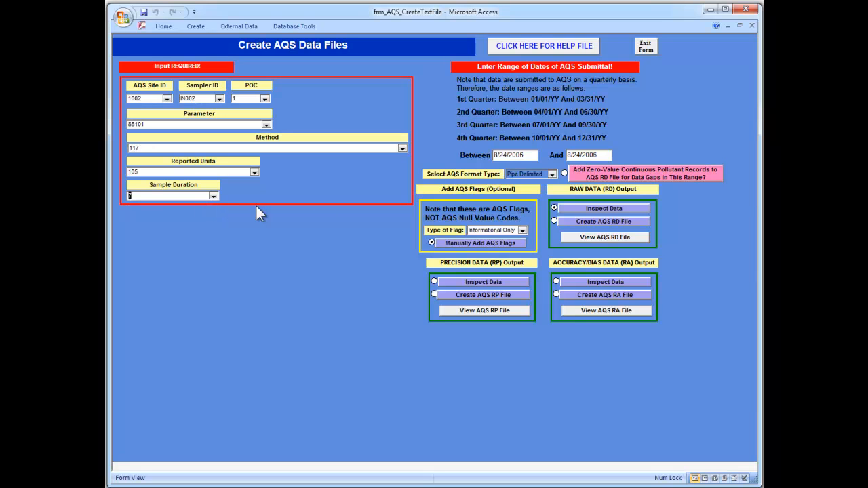
Manually add an Informational Only AQS flag, II High Pollen Count, to the IN003 record of 8/24/2006
{"action": "left_click", "coordinate": [523, 230]}
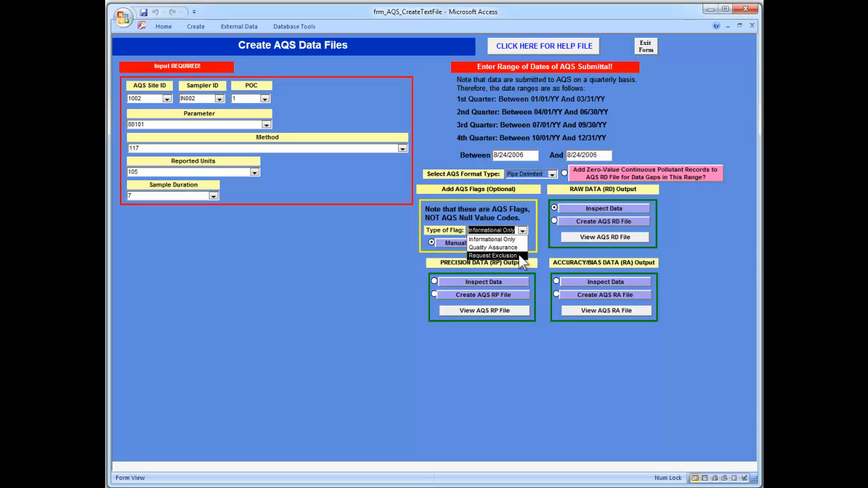
{"action": "left_click", "coordinate": [503, 239]}
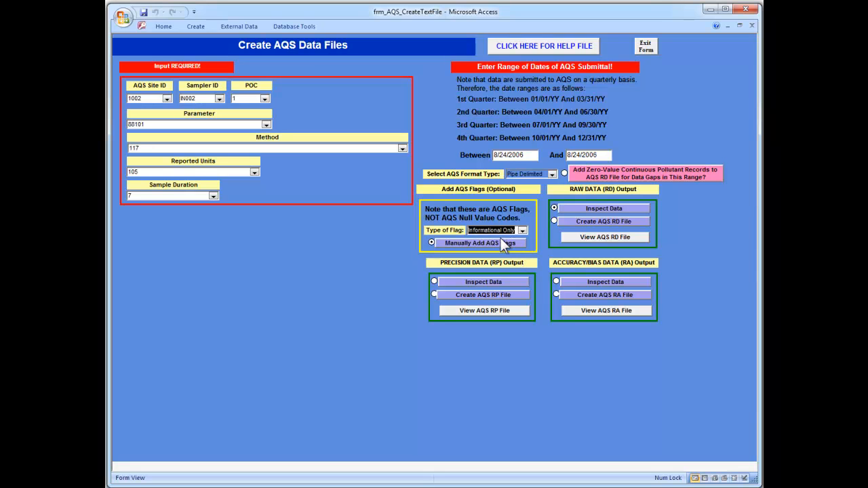
{"action": "left_click", "coordinate": [517, 242]}
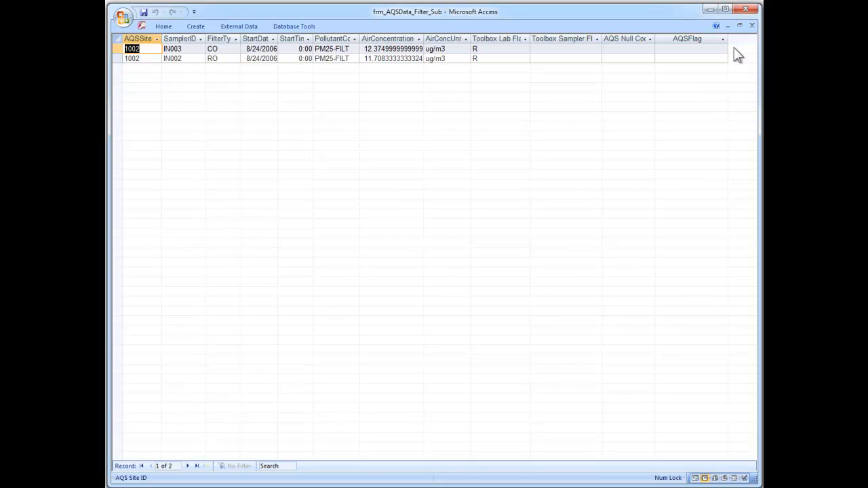
{"action": "left_click_drag", "start_coordinate": [729, 40], "coordinate": [709, 42]}
{"action": "left_click_drag", "start_coordinate": [710, 42], "coordinate": [722, 42]}
{"action": "left_click", "coordinate": [708, 49]}
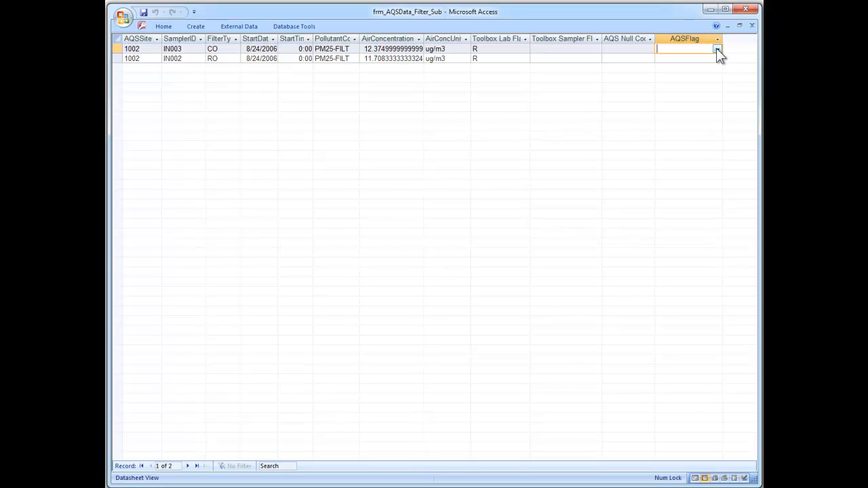
{"action": "left_click", "coordinate": [716, 48]}
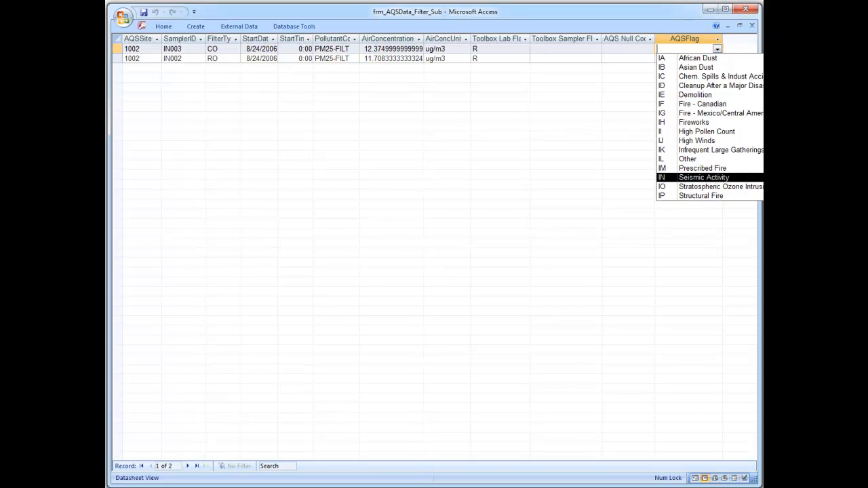
{"action": "left_click", "coordinate": [744, 132]}
Enter the AQS flag II for the IN002 record and close the flag datasheet
{"action": "left_click", "coordinate": [698, 59]}
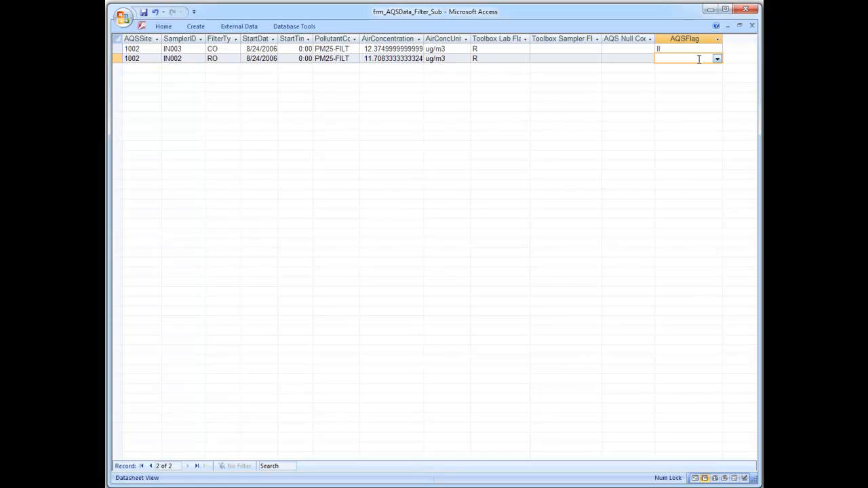
{"action": "type", "text": "I"}
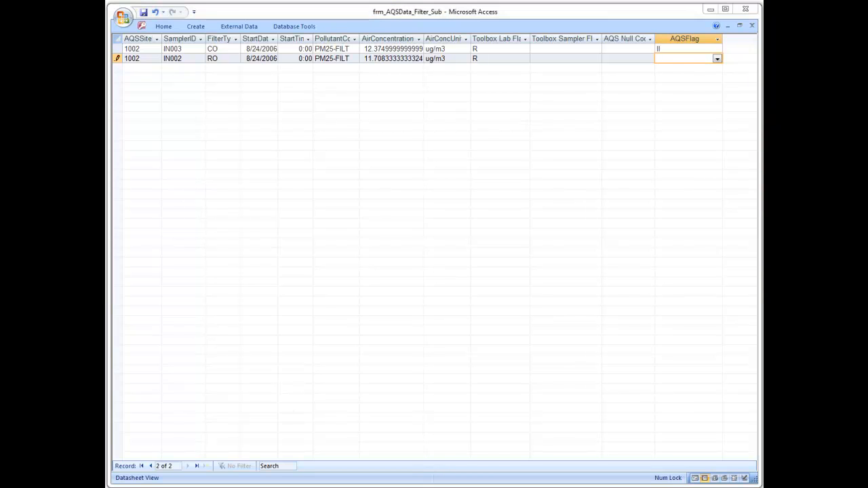
{"action": "left_click", "coordinate": [668, 59]}
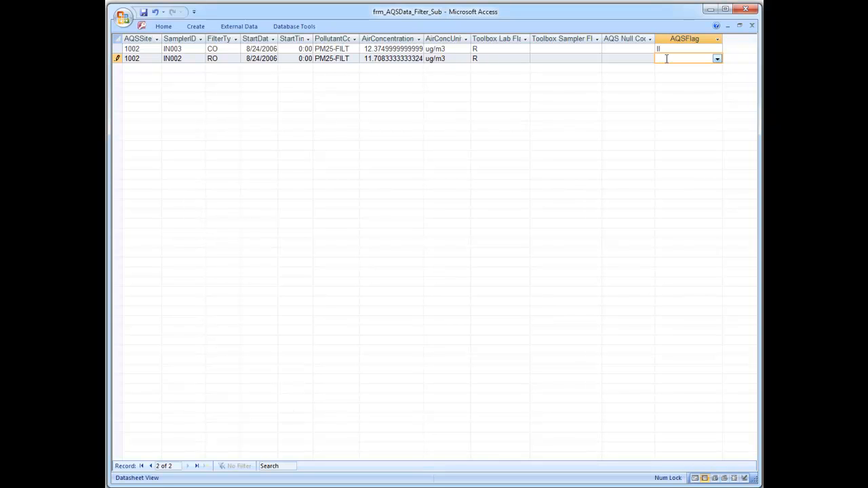
{"action": "type", "text": "II"}
{"action": "left_click", "coordinate": [753, 27]}
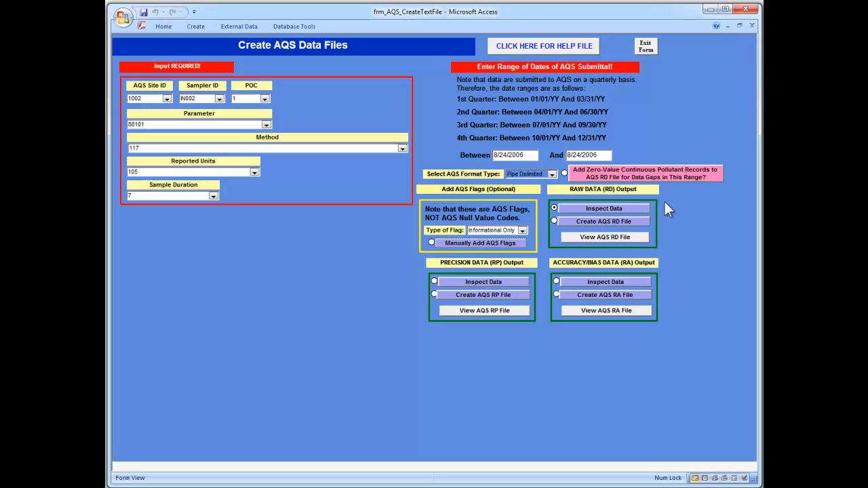
Inspect the raw PM2.5 data for 8/24/2006, check the AQSFlag column, and return to the form
{"action": "left_click", "coordinate": [581, 210]}
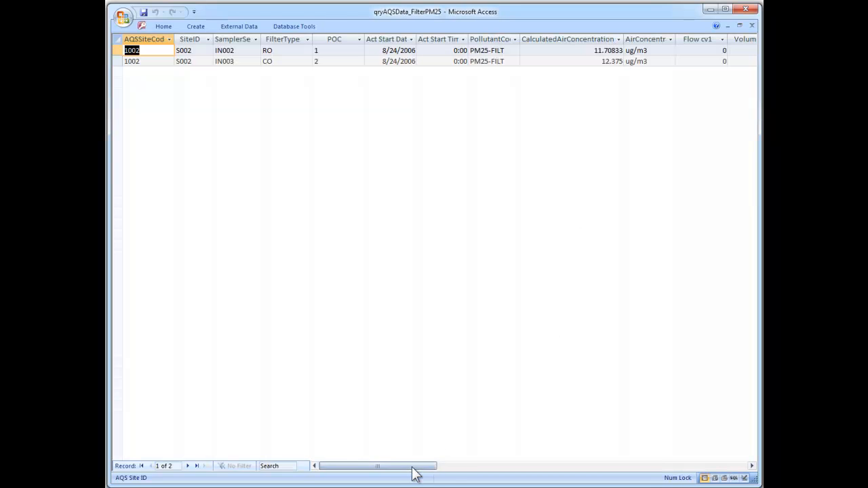
{"action": "left_click_drag", "start_coordinate": [423, 468], "coordinate": [645, 478]}
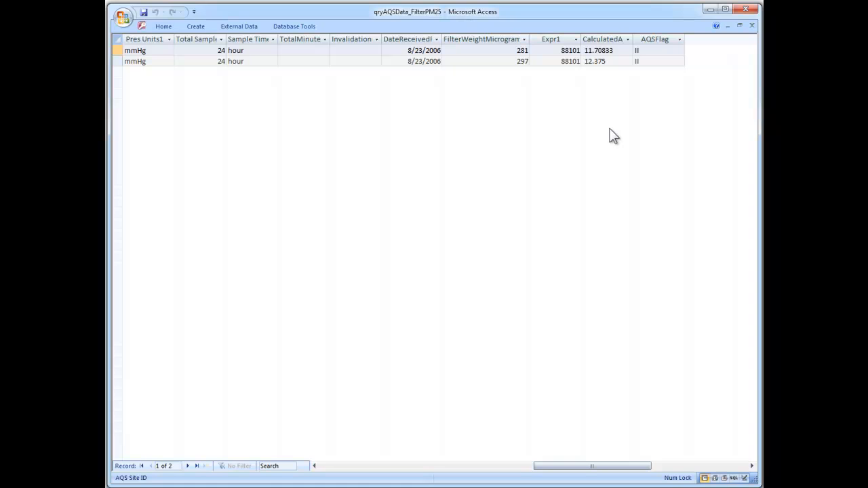
{"action": "left_click", "coordinate": [751, 29]}
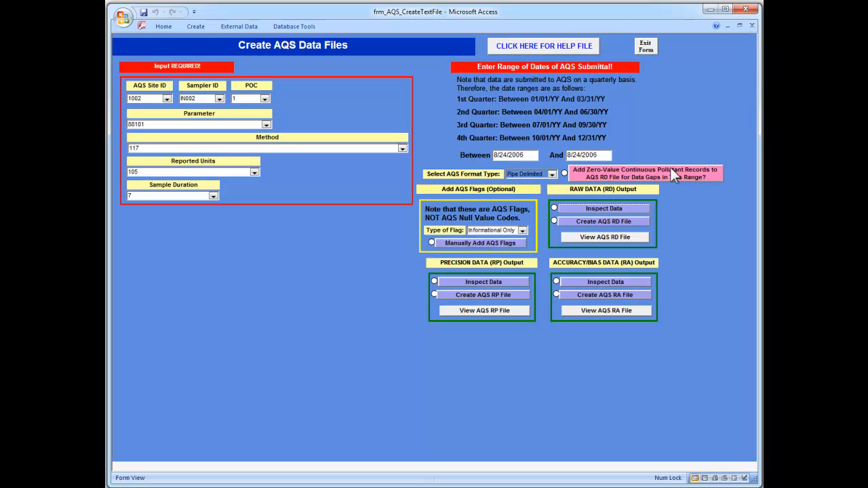
Set the AQS submittal date range to 8/1/2006 through 8/31/2006
{"action": "left_click", "coordinate": [508, 155]}
{"action": "key", "text": "BackSpace"}
{"action": "key", "text": "BackSpace"}
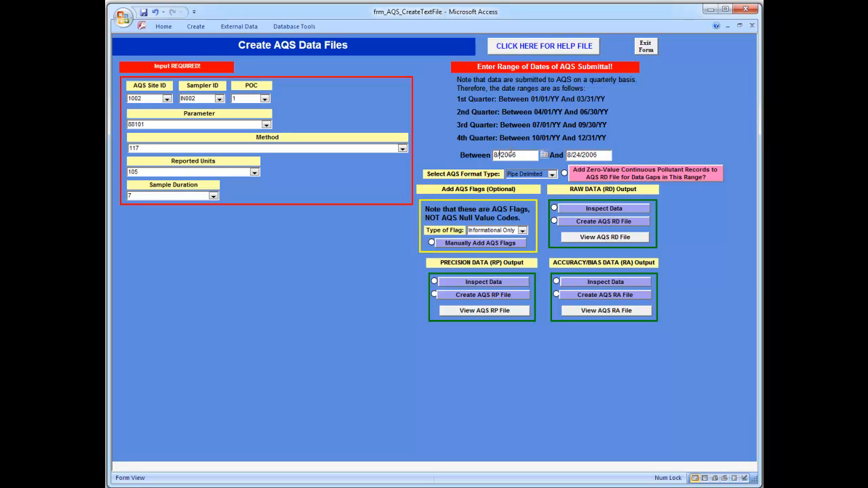
{"action": "type", "text": "1/"}
{"action": "left_click", "coordinate": [580, 155]}
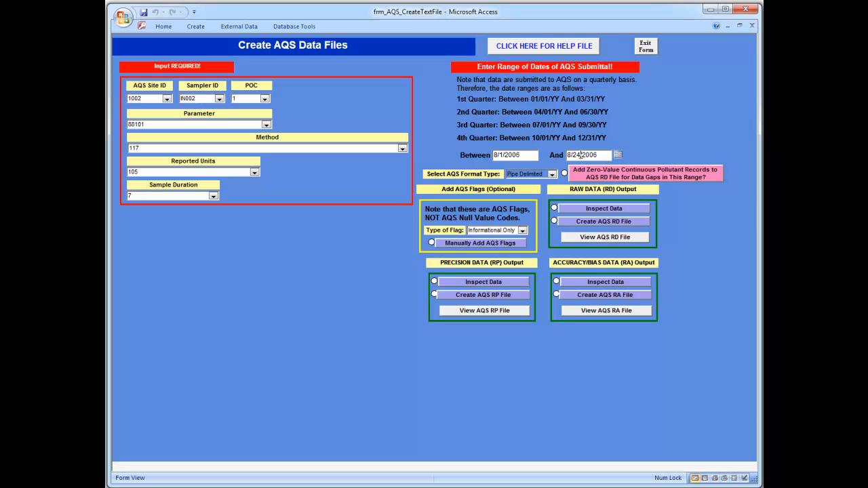
{"action": "key", "text": "BackSpace"}
{"action": "key", "text": "BackSpace"}
{"action": "type", "text": "31"}
Inspect the raw PM2.5 filter data for August 2006, including the invalidation codes, filter types and sampler readings
{"action": "left_click", "coordinate": [587, 209]}
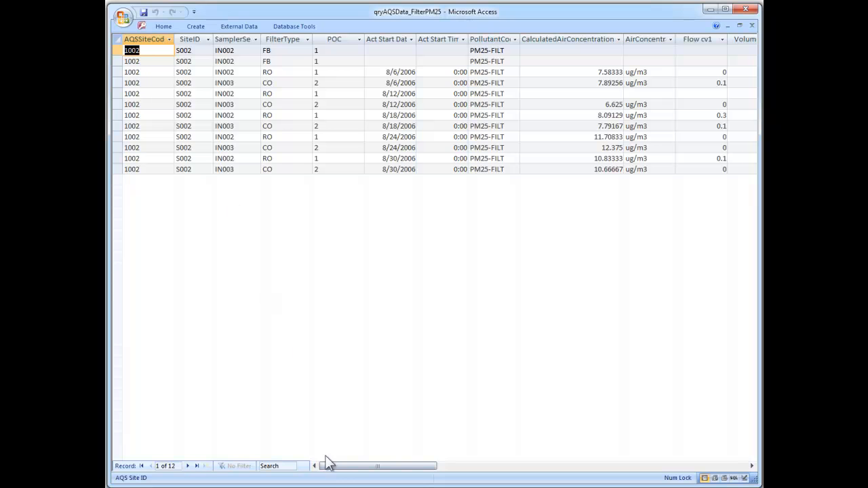
{"action": "left_click_drag", "start_coordinate": [339, 473], "coordinate": [483, 487]}
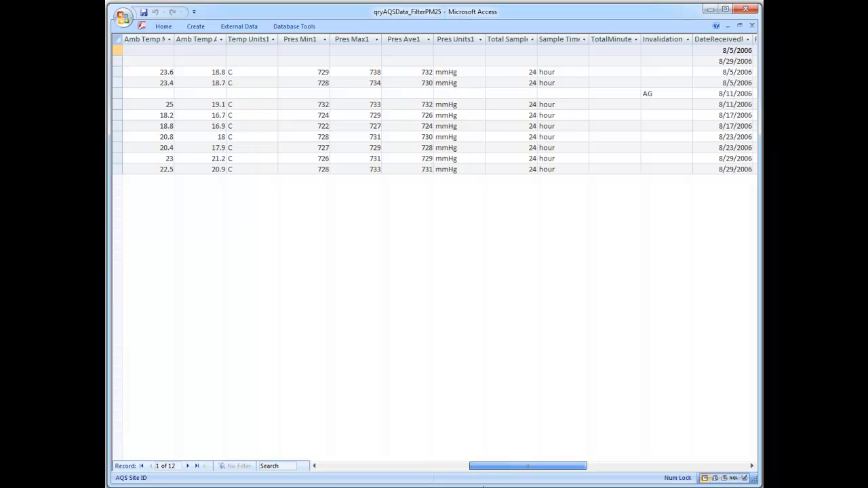
{"action": "left_click_drag", "start_coordinate": [484, 487], "coordinate": [332, 487]}
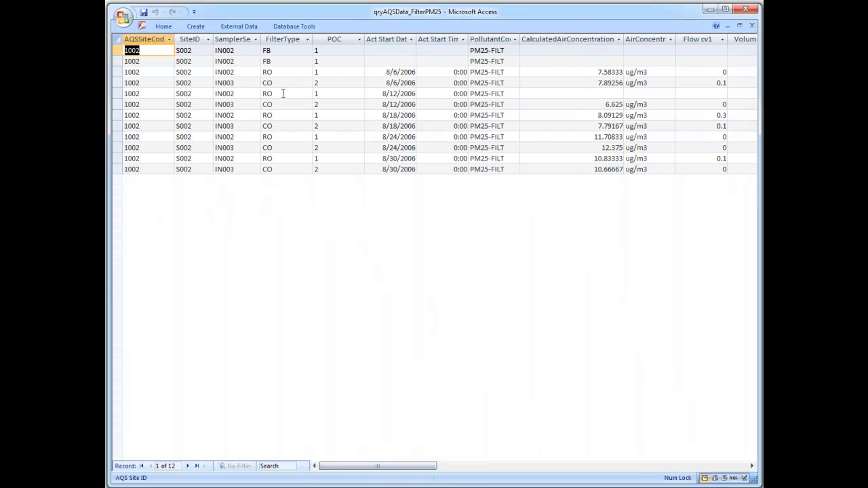
{"action": "left_click_drag", "start_coordinate": [329, 470], "coordinate": [358, 469]}
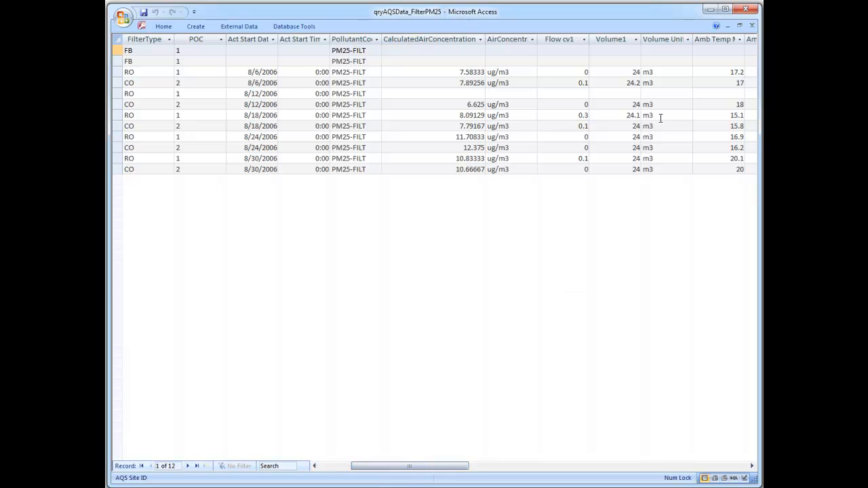
{"action": "left_click", "coordinate": [752, 25]}
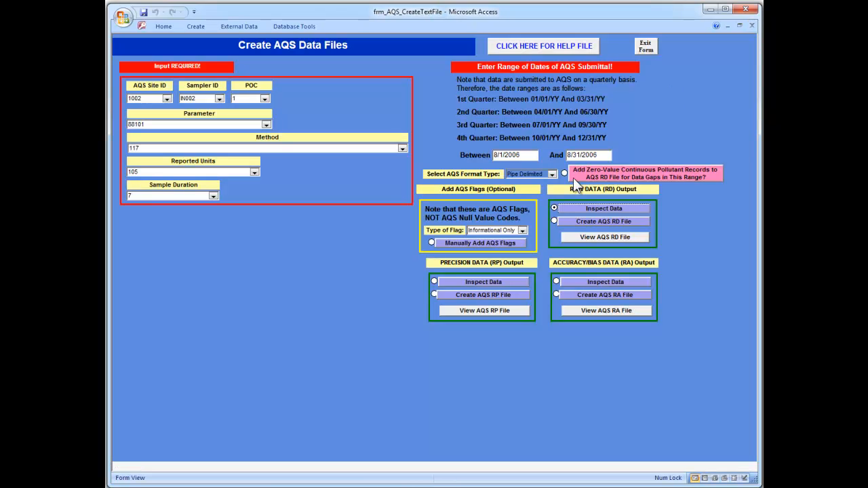
Create the pipe-delimited AQS RD file for the August PM2.5 data and view it
{"action": "left_click", "coordinate": [573, 221]}
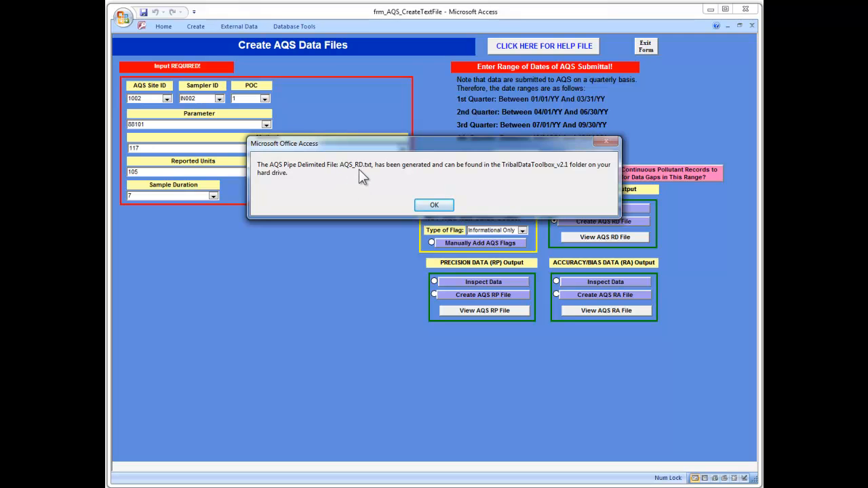
{"action": "left_click", "coordinate": [422, 207]}
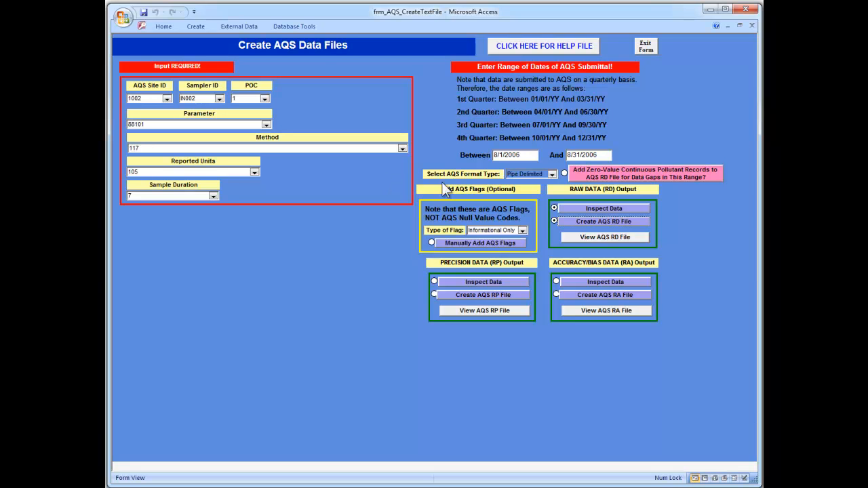
{"action": "left_click", "coordinate": [578, 238]}
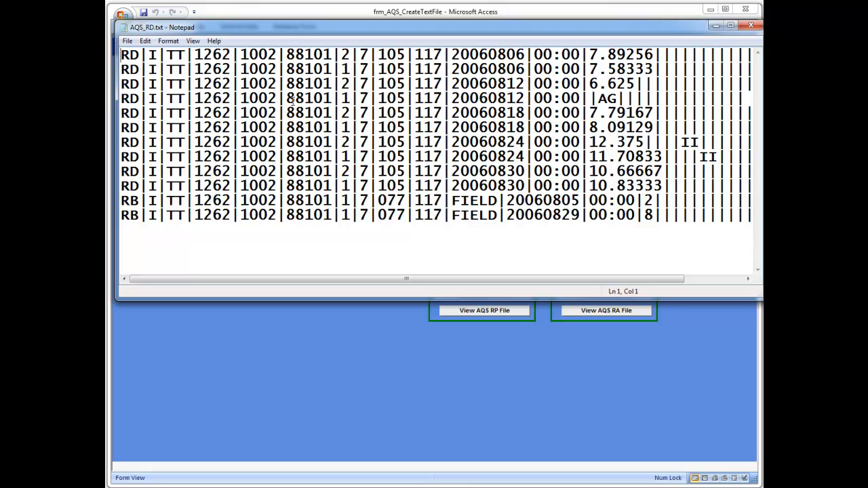
Save a copy of the AQS RD text file as PM25AvgTemp_083006_mrb in the TribalDataToolbox_v2.1 folder
{"action": "left_click", "coordinate": [127, 42]}
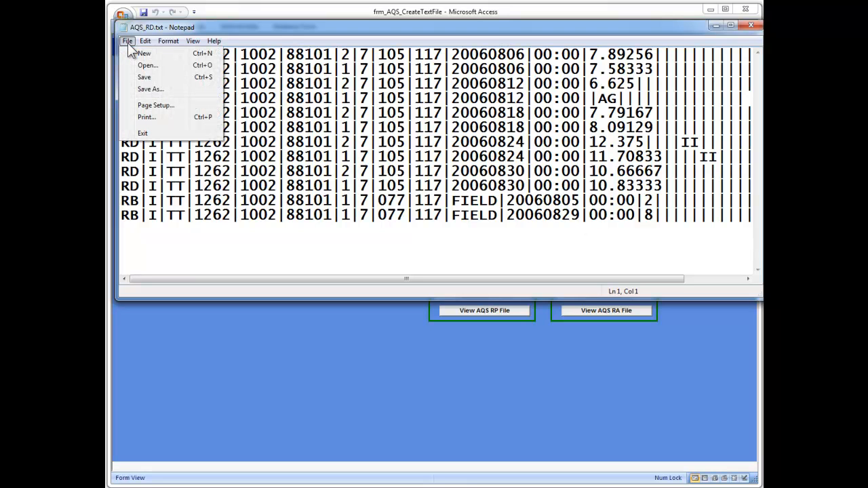
{"action": "left_click", "coordinate": [145, 90]}
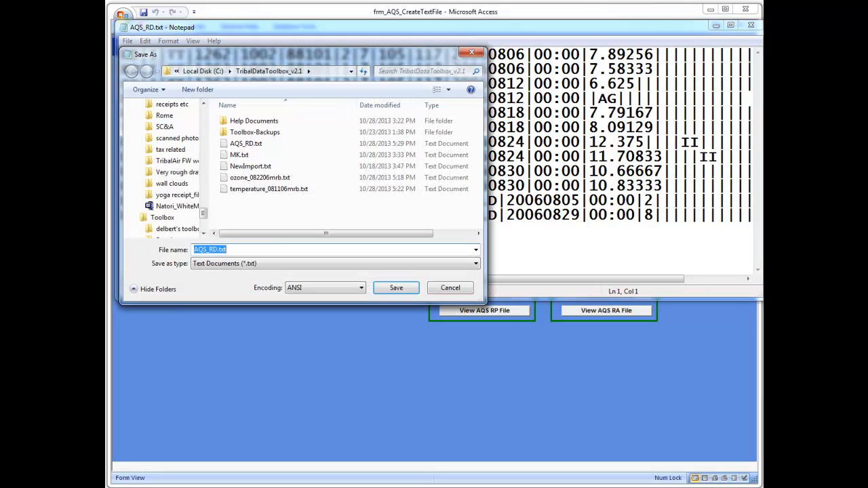
{"action": "type", "text": "PM25AvgTemp_083006_mrb"}
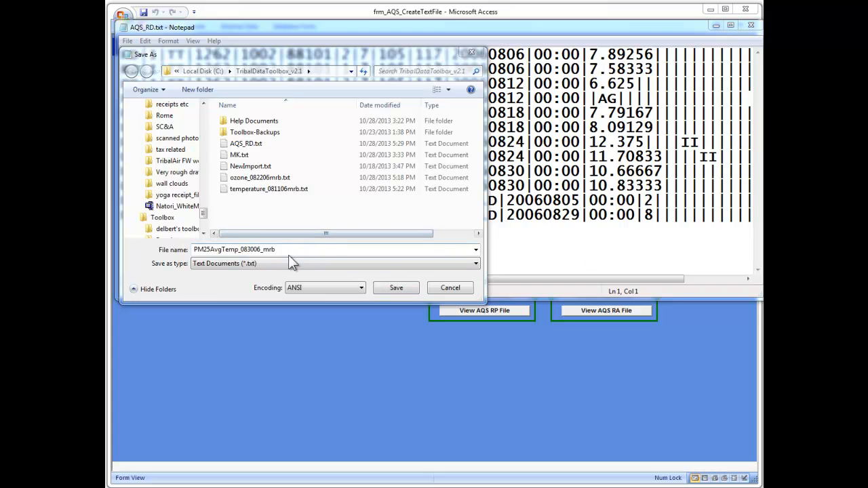
{"action": "left_click", "coordinate": [393, 292]}
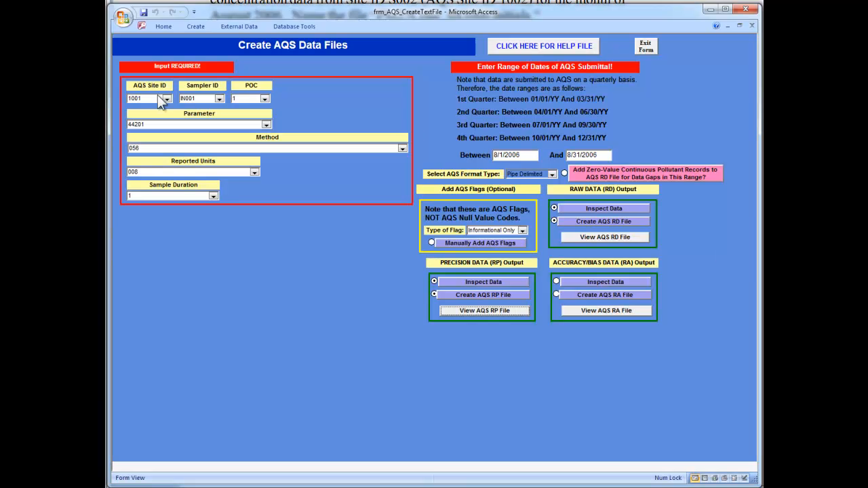
Select AQS site 1001, sampler IN001 and POC 1 for the ozone precision data
{"action": "left_click", "coordinate": [165, 99]}
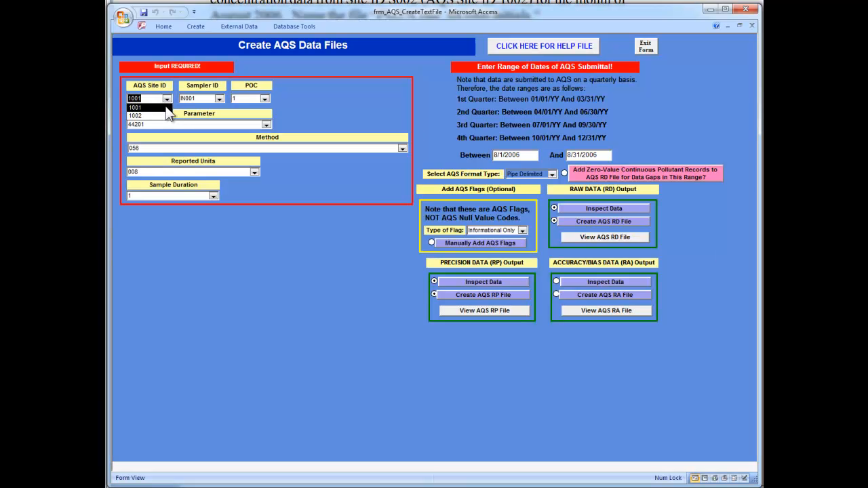
{"action": "left_click", "coordinate": [160, 108]}
{"action": "left_click", "coordinate": [218, 99]}
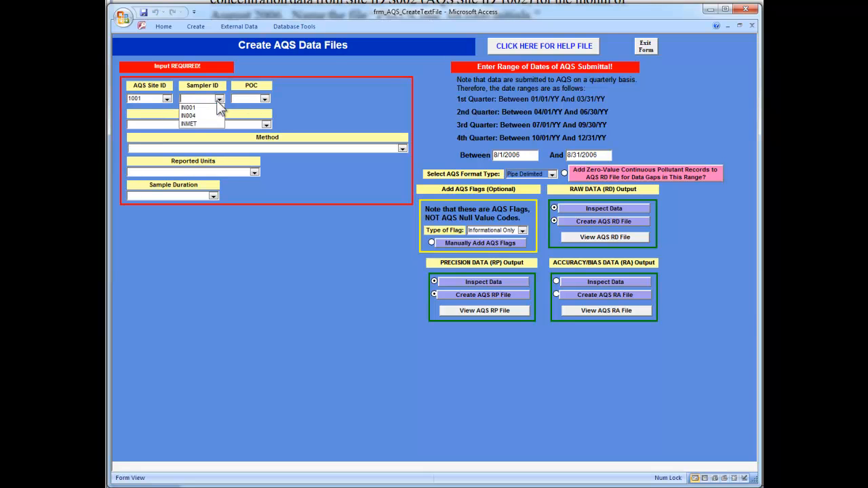
{"action": "left_click", "coordinate": [219, 109]}
{"action": "left_click", "coordinate": [264, 99]}
{"action": "left_click", "coordinate": [265, 107]}
Choose parameter 44201 Ozone with method 056, reported units 008 parts per billion and sample duration 1
{"action": "left_click", "coordinate": [265, 123]}
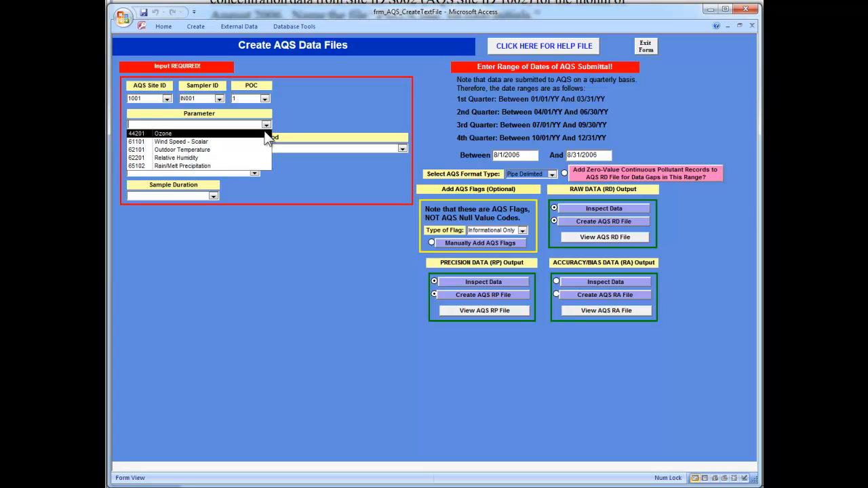
{"action": "left_click", "coordinate": [265, 132]}
{"action": "left_click", "coordinate": [402, 148]}
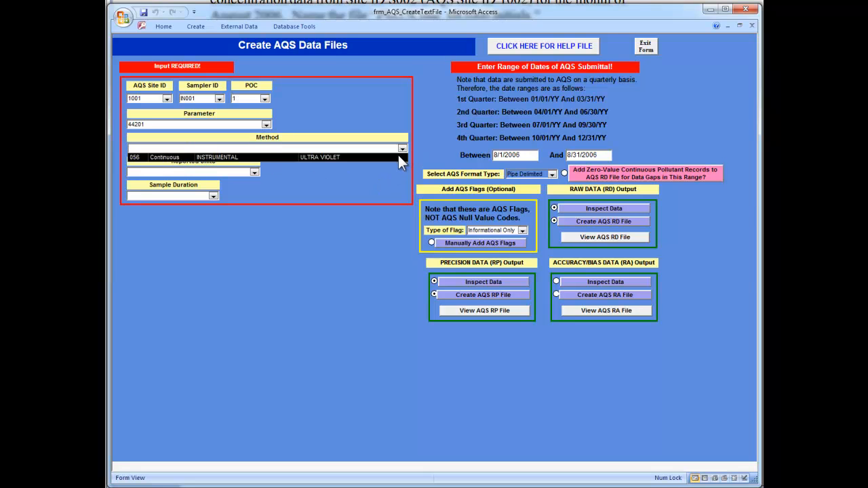
{"action": "left_click", "coordinate": [398, 156]}
{"action": "left_click", "coordinate": [253, 172]}
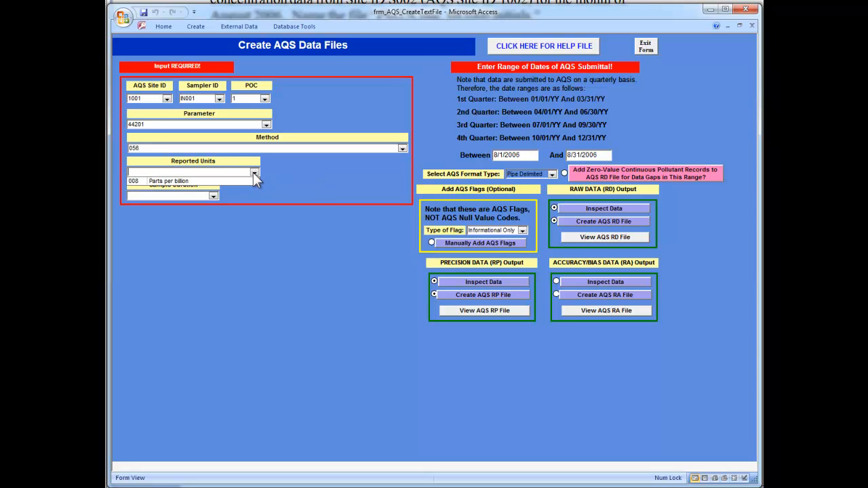
{"action": "left_click", "coordinate": [248, 179]}
{"action": "left_click", "coordinate": [214, 196]}
{"action": "left_click", "coordinate": [206, 203]}
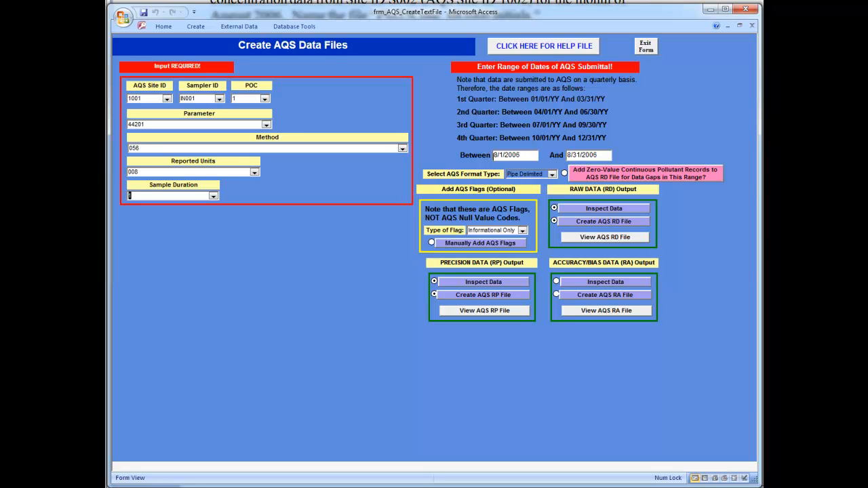
Set the AQS submittal date range to 8/8/2006 through 8/22/2006
{"action": "left_click", "coordinate": [505, 156]}
{"action": "key", "text": "BackSpace"}
{"action": "type", "text": "8"}
{"action": "left_click", "coordinate": [578, 155]}
{"action": "key", "text": "BackSpace"}
{"action": "key", "text": "BackSpace"}
{"action": "type", "text": "22"}
Inspect the ozone precision data, including the actual and indicated values and units, and return to the form
{"action": "left_click", "coordinate": [474, 283]}
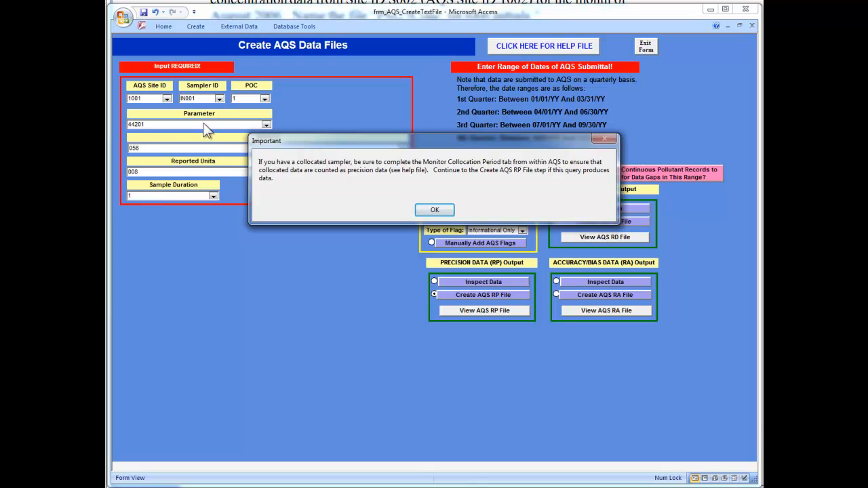
{"action": "left_click", "coordinate": [426, 211]}
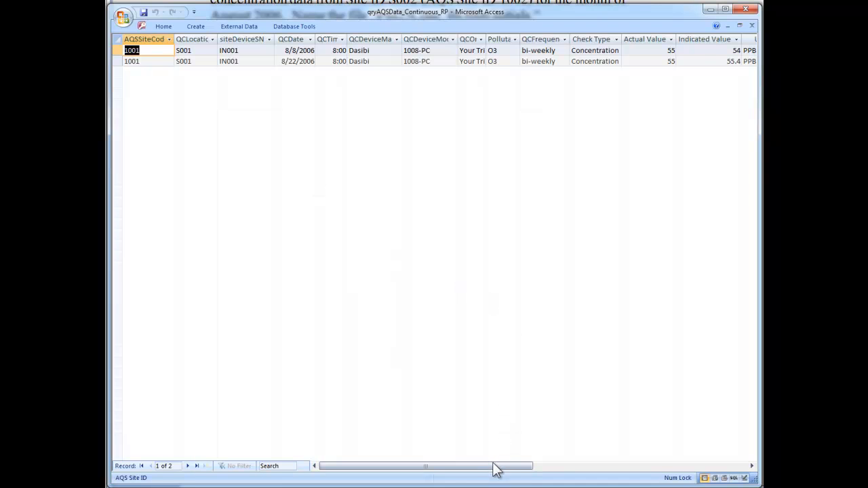
{"action": "left_click_drag", "start_coordinate": [495, 466], "coordinate": [522, 466]}
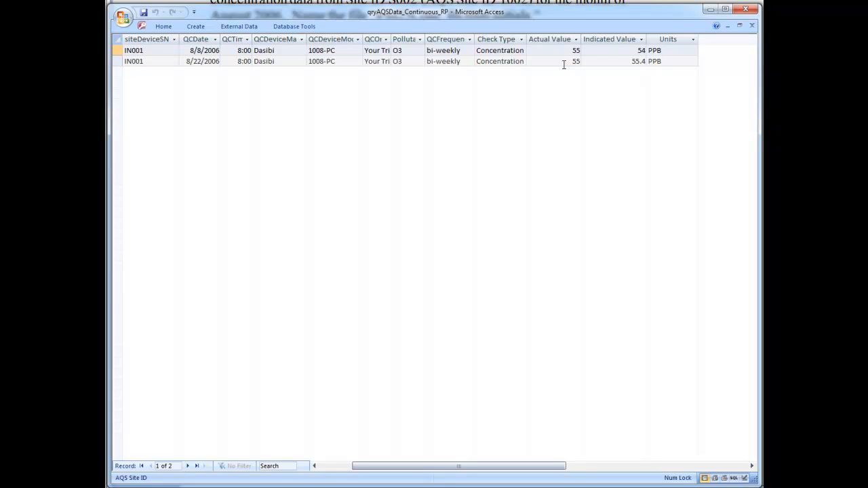
{"action": "left_click", "coordinate": [751, 26]}
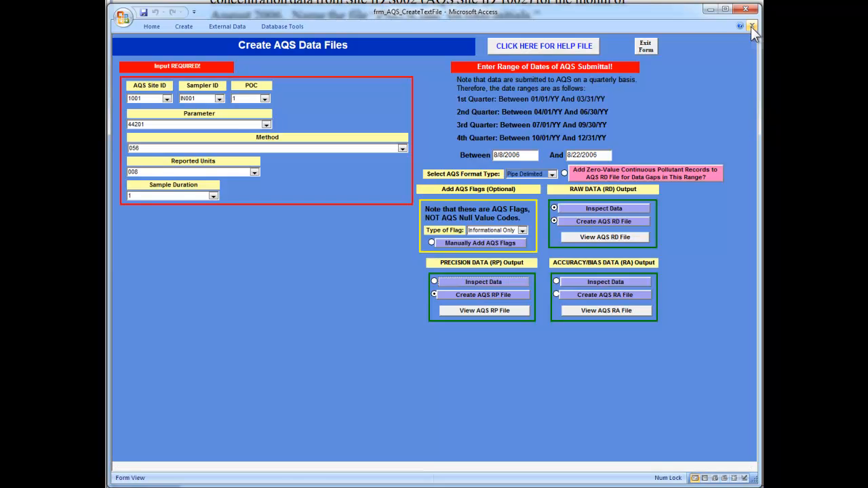
Create the pipe-delimited AQS RP file for the ozone precision data and view it
{"action": "left_click", "coordinate": [448, 295]}
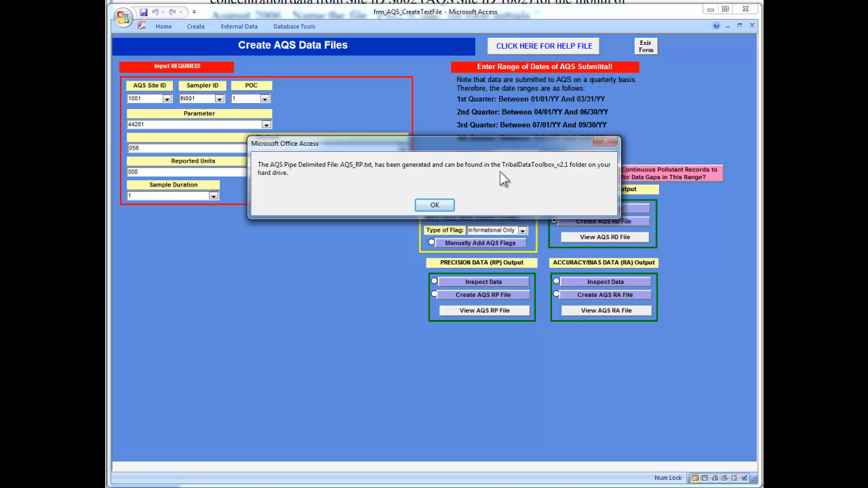
{"action": "left_click", "coordinate": [436, 206]}
{"action": "left_click", "coordinate": [444, 312]}
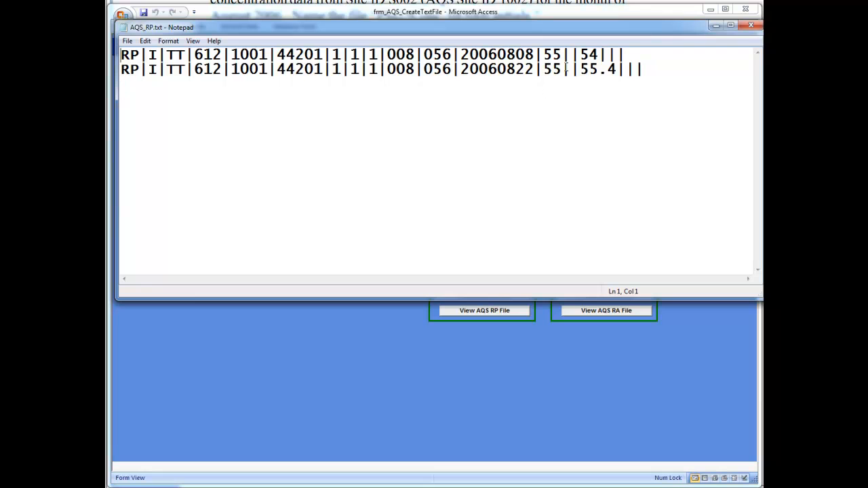
Save a copy of the AQS RP text file as OzonePrecision_082206_mrb in the TribalDataToolbox_v2.1 folder
{"action": "left_click", "coordinate": [126, 42]}
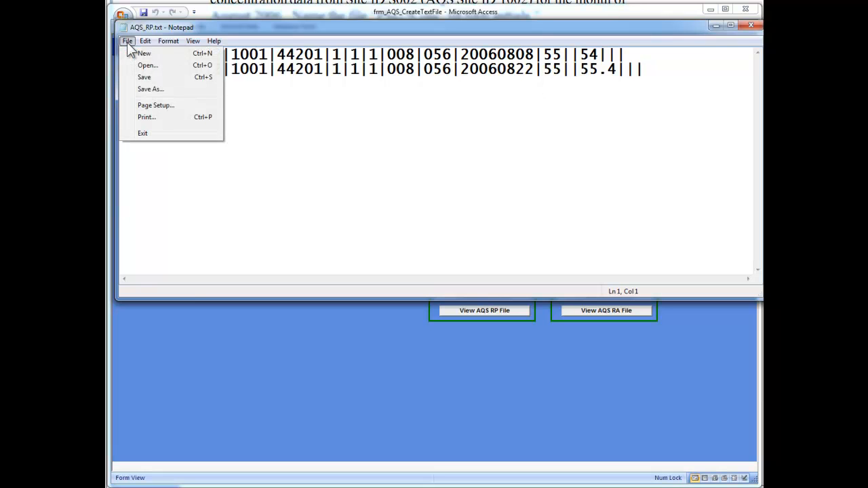
{"action": "left_click", "coordinate": [140, 88]}
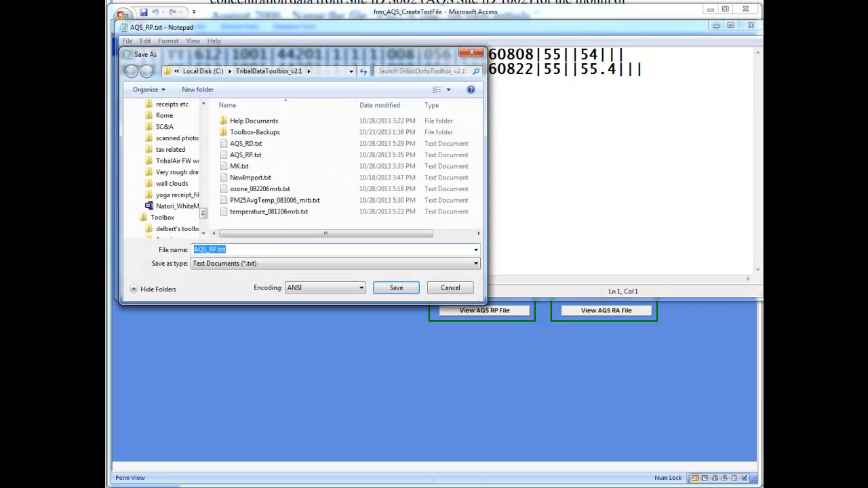
{"action": "type", "text": "OzonePrecision_082206_mrb"}
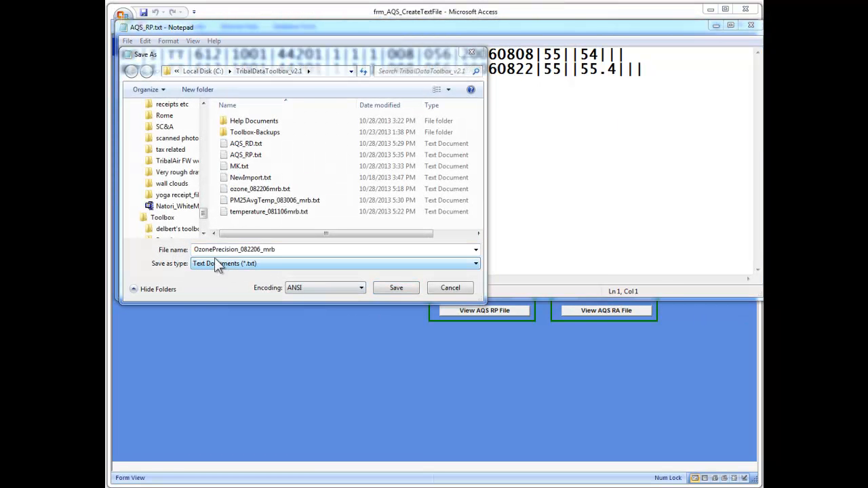
{"action": "left_click", "coordinate": [278, 250]}
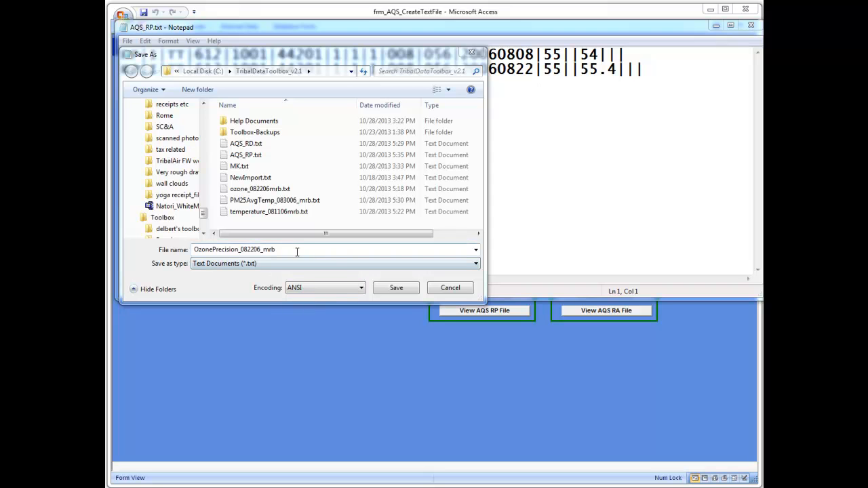
{"action": "left_click", "coordinate": [393, 286]}
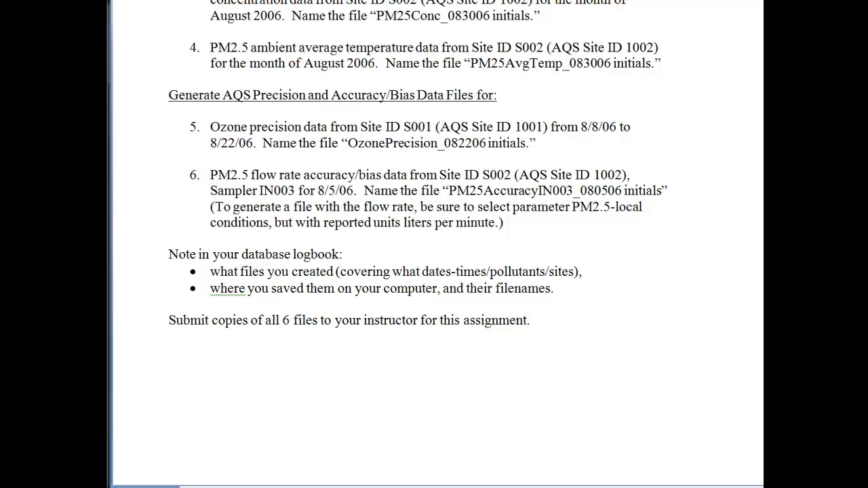
Switch back to the Access form and select AQS site 1002, sampler IN002 and POC 1
{"action": "key", "text": "alt+Tab"}
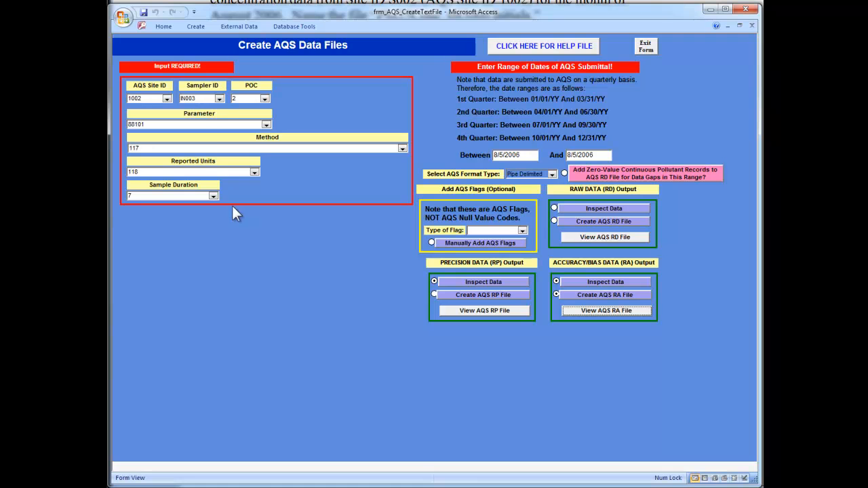
{"action": "left_click", "coordinate": [167, 101]}
{"action": "left_click", "coordinate": [165, 114]}
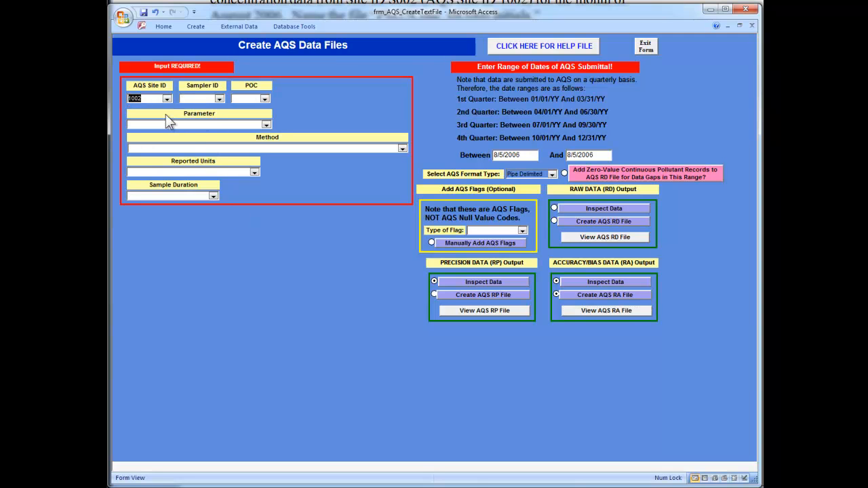
{"action": "left_click", "coordinate": [220, 99]}
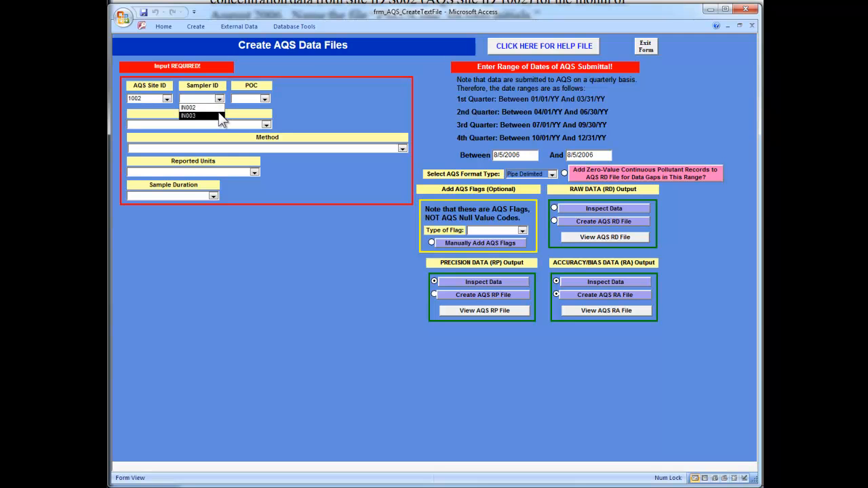
{"action": "left_click", "coordinate": [219, 108]}
{"action": "left_click", "coordinate": [265, 99]}
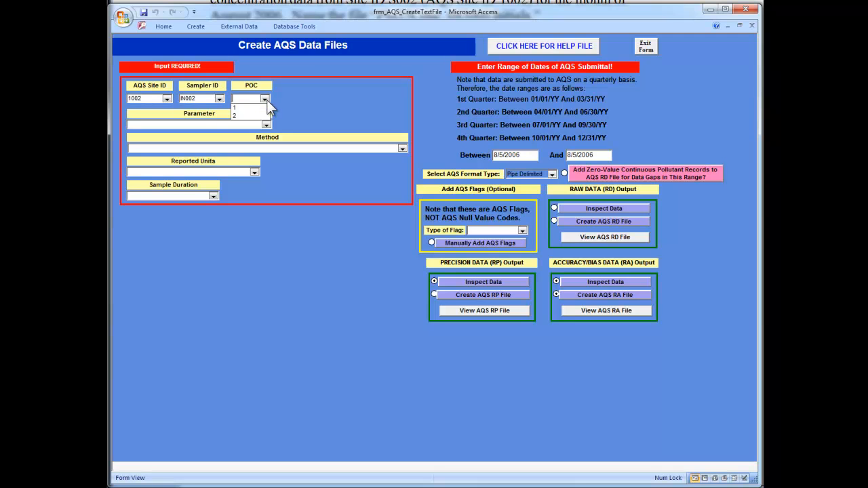
{"action": "left_click", "coordinate": [263, 107]}
Choose parameter 88101 PM2.5 - Local Conditions with method 117, reported units 118 liters/minute LC and sample duration 7 (24 hours)
{"action": "left_click", "coordinate": [266, 125]}
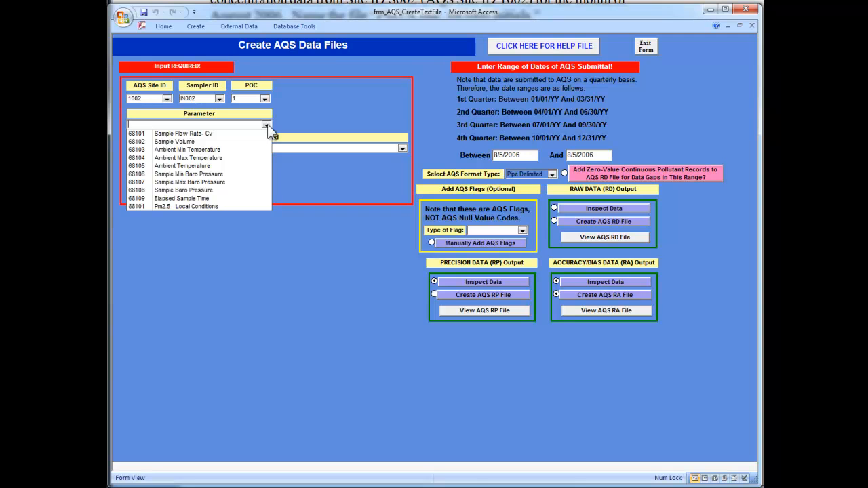
{"action": "left_click", "coordinate": [250, 206]}
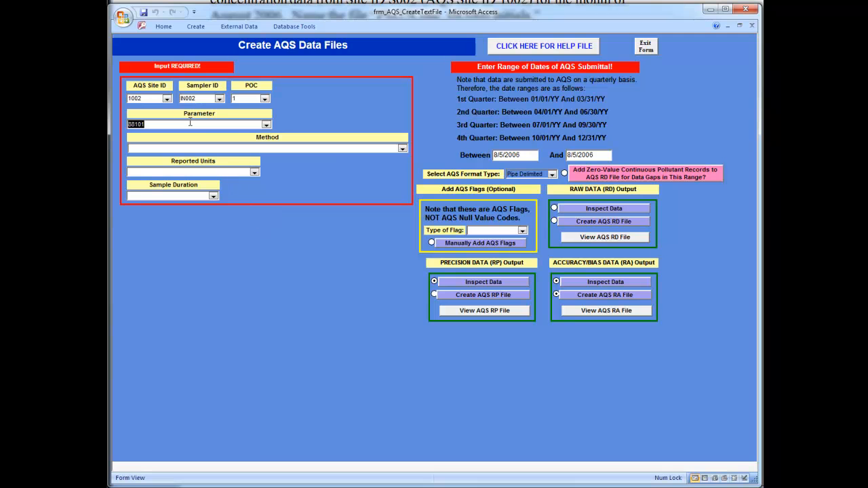
{"action": "left_click", "coordinate": [402, 148]}
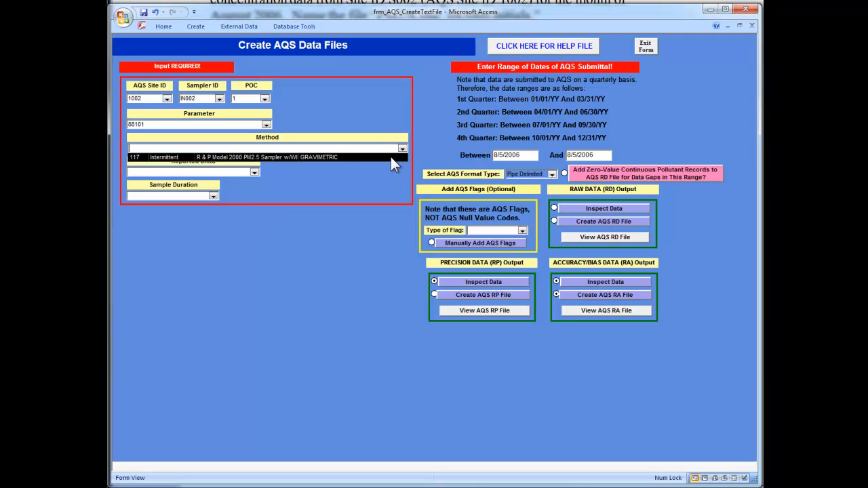
{"action": "left_click", "coordinate": [390, 156]}
{"action": "left_click", "coordinate": [254, 173]}
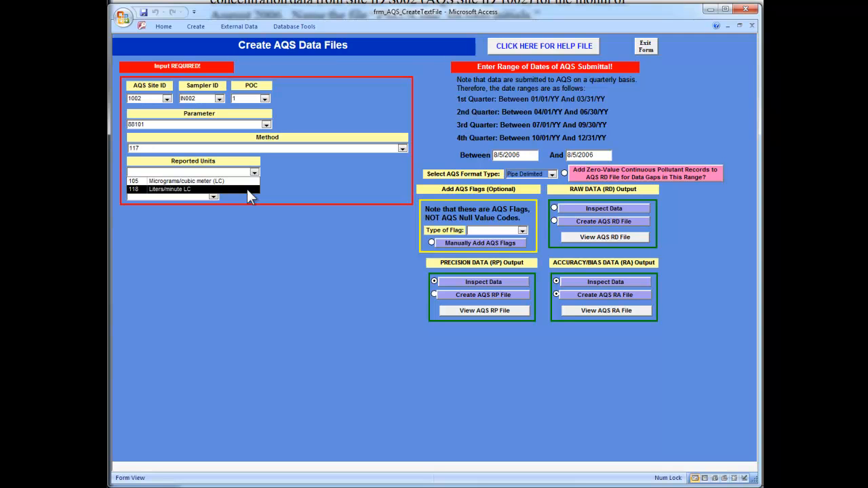
{"action": "left_click", "coordinate": [246, 189]}
{"action": "left_click", "coordinate": [213, 196]}
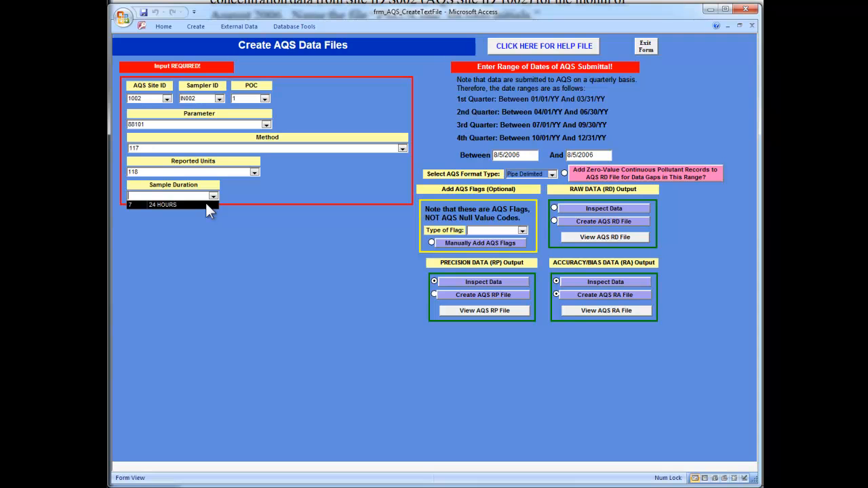
{"action": "left_click", "coordinate": [206, 204]}
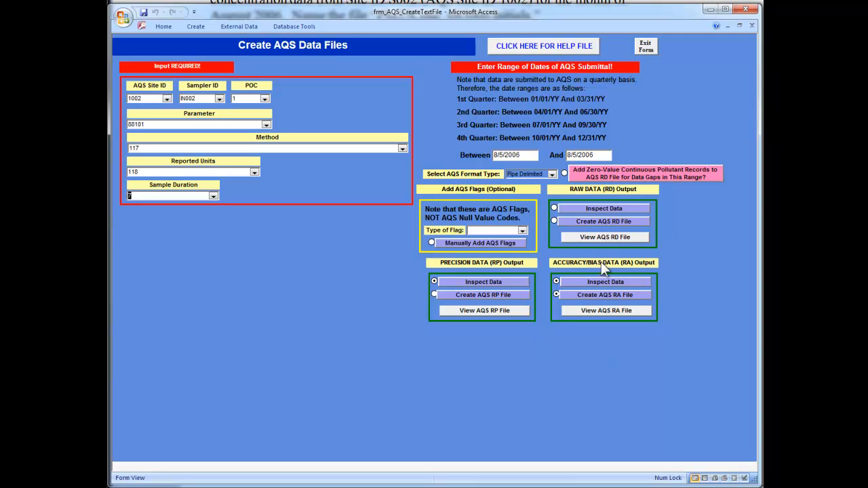
Inspect the PM2.5 flow rate accuracy/bias data for 8/5/2006, including the actual and indicated check values, and return to the form
{"action": "left_click", "coordinate": [567, 283]}
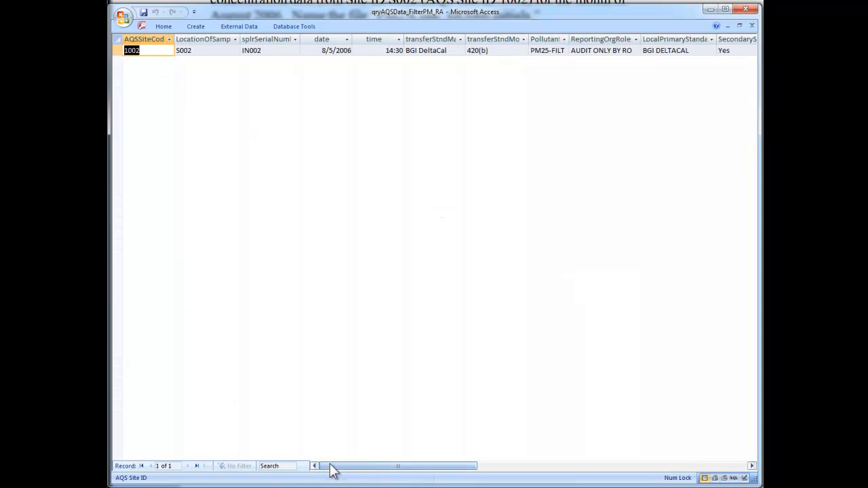
{"action": "left_click_drag", "start_coordinate": [337, 473], "coordinate": [471, 473]}
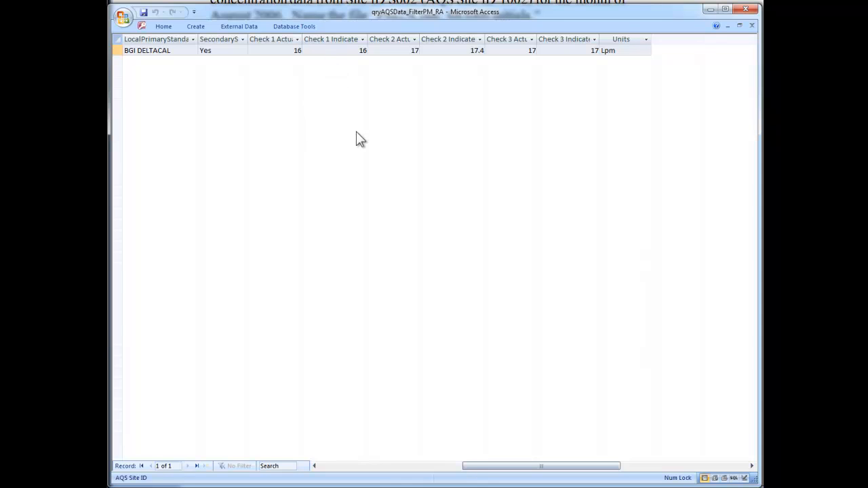
{"action": "left_click", "coordinate": [753, 26]}
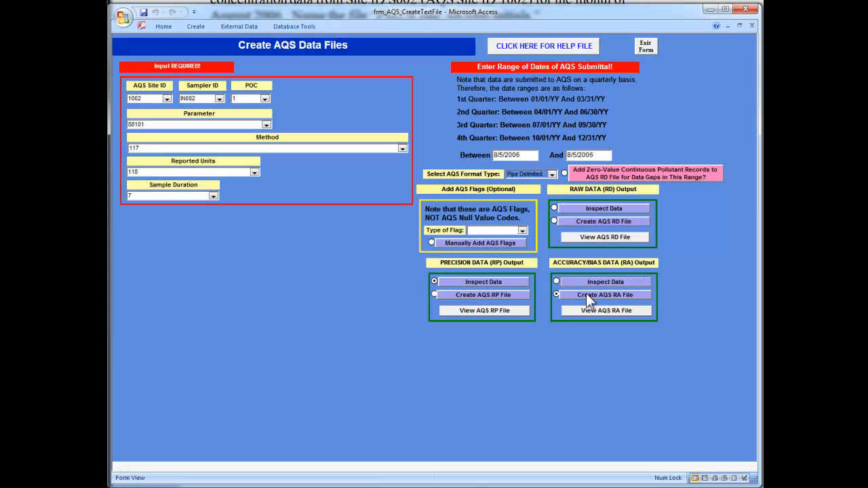
Create the pipe-delimited AQS RA accuracy/bias file for the PM2.5 flow audit and review its full record in the text file
{"action": "left_click", "coordinate": [587, 295]}
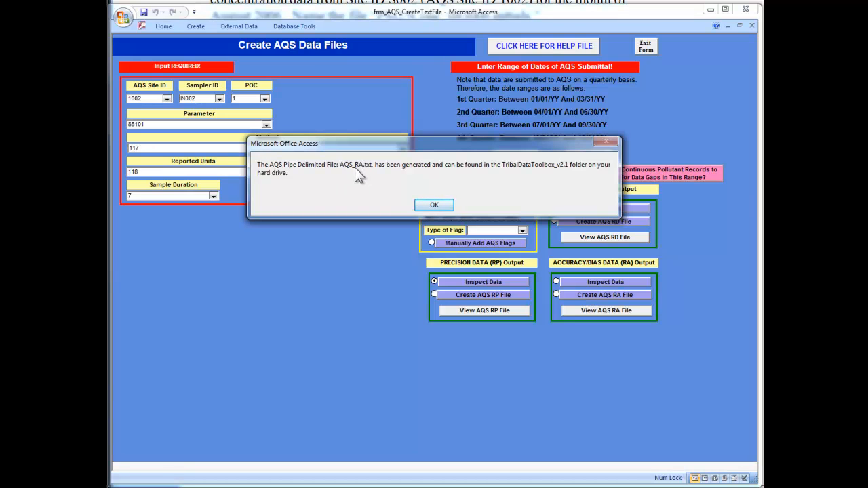
{"action": "left_click", "coordinate": [421, 205]}
{"action": "left_click", "coordinate": [569, 313]}
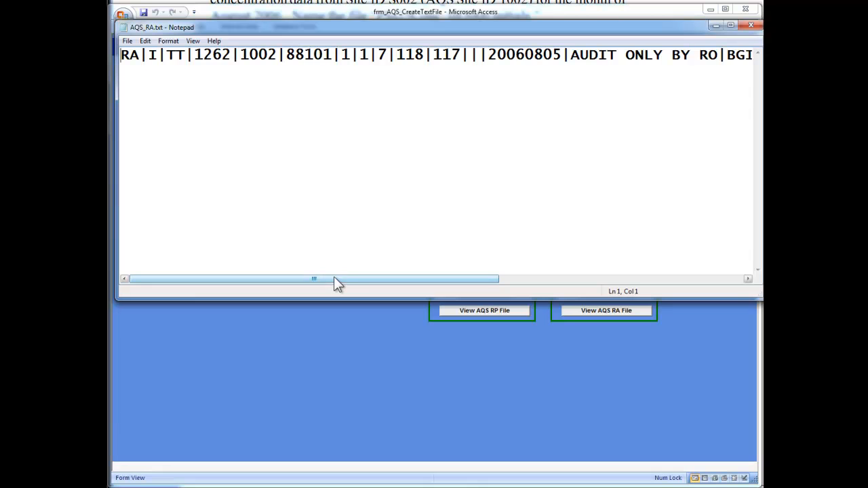
{"action": "left_click_drag", "start_coordinate": [334, 276], "coordinate": [580, 279]}
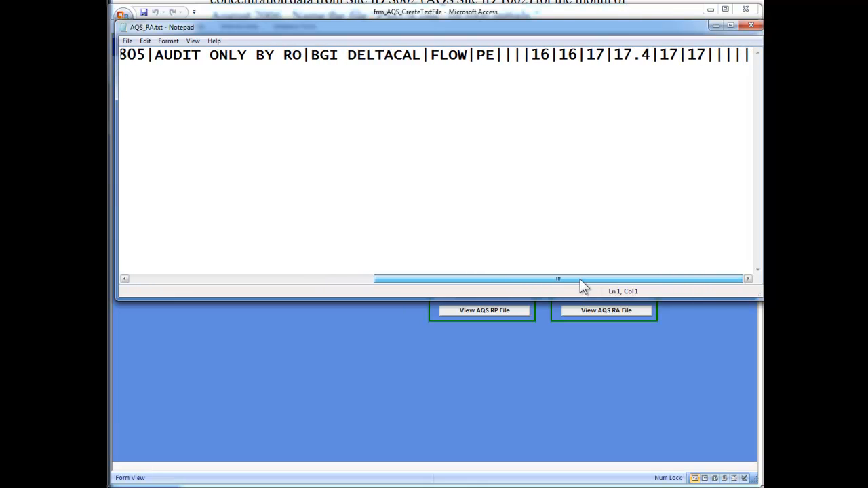
{"action": "left_click_drag", "start_coordinate": [590, 281], "coordinate": [322, 292]}
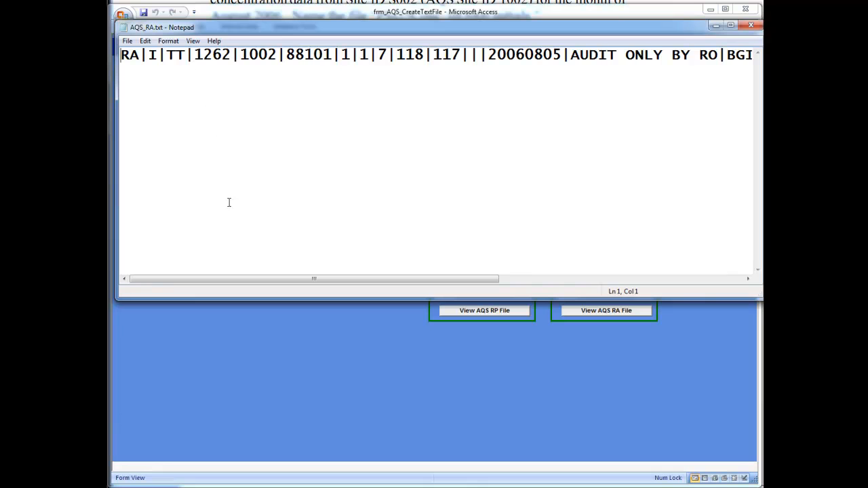
Save a copy of the AQS RA text file as PM25AccuracyIN003_080506_mrb in the TribalDataToolbox_v2.1 folder and return to the Main Switchboard
{"action": "left_click", "coordinate": [279, 364]}
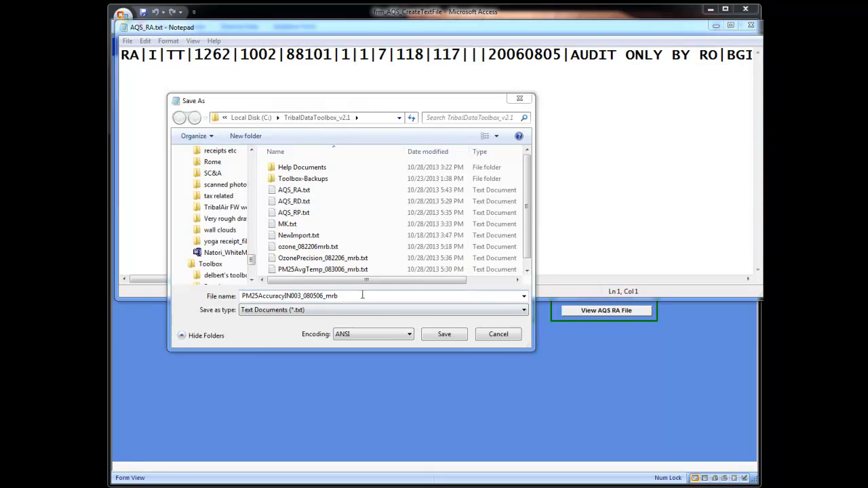
{"action": "left_click", "coordinate": [360, 297]}
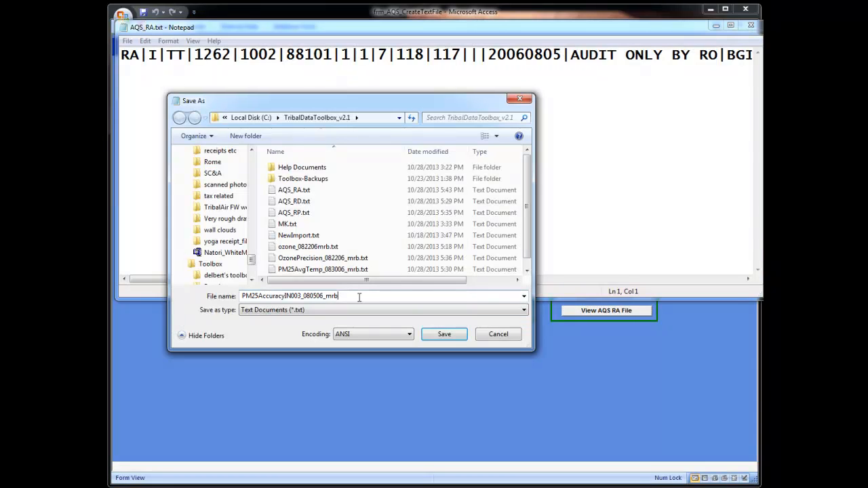
{"action": "left_click", "coordinate": [437, 337]}
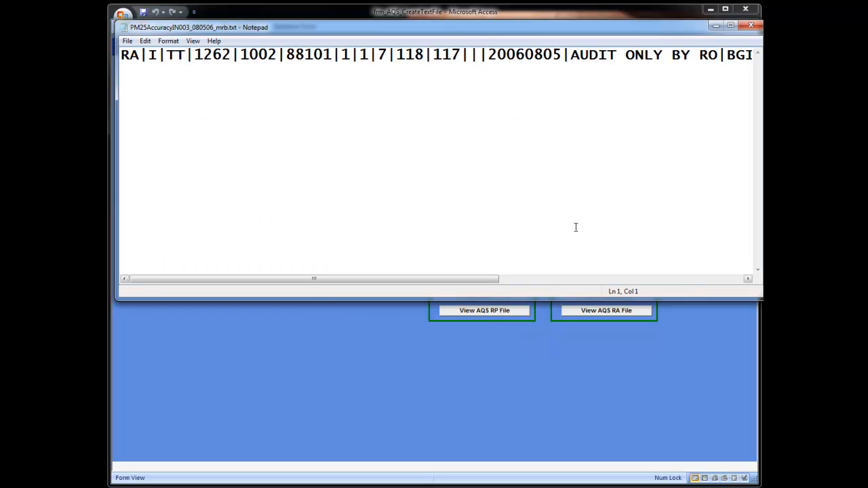
{"action": "left_click", "coordinate": [751, 27]}
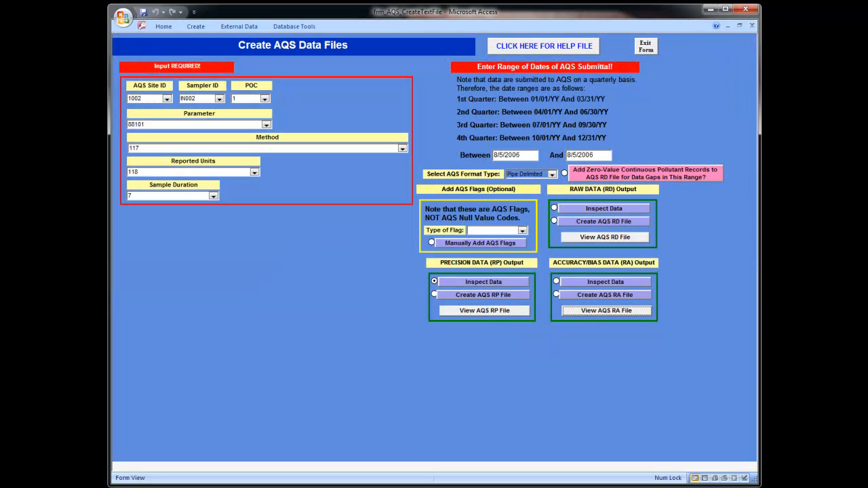
{"action": "left_click", "coordinate": [648, 52]}
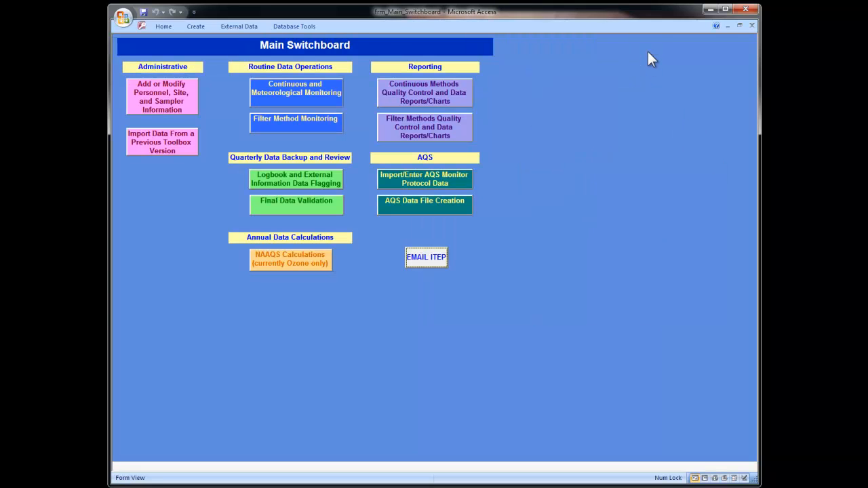